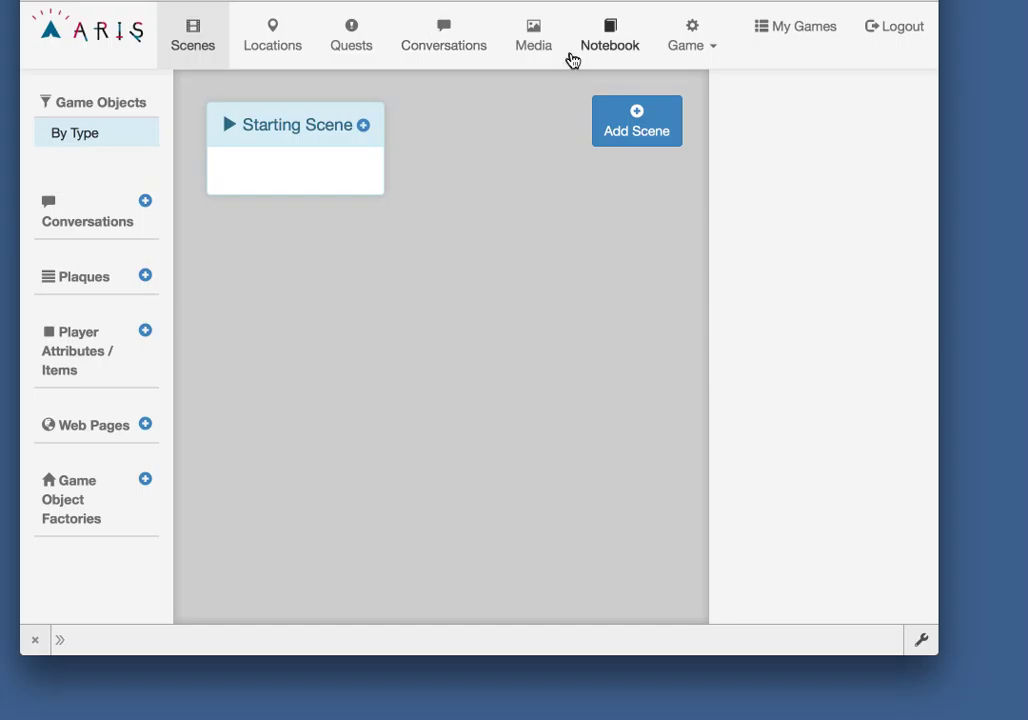
- Start a new image upload in the game's media library
left_click(533, 36)
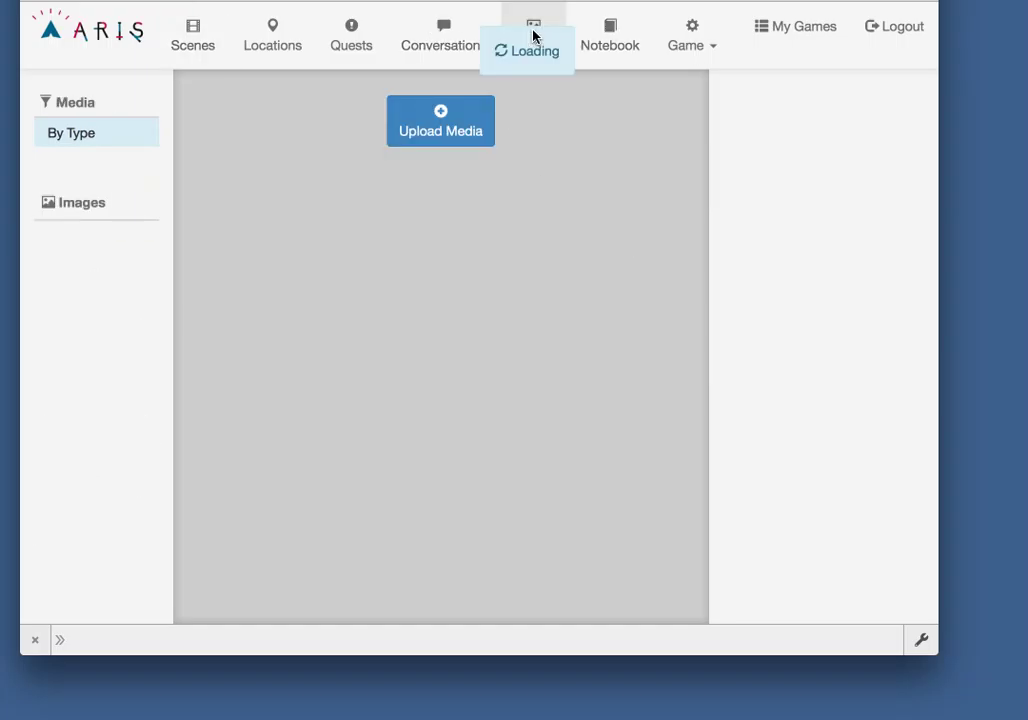
left_click(459, 128)
left_click(279, 213)
type("kamimor")
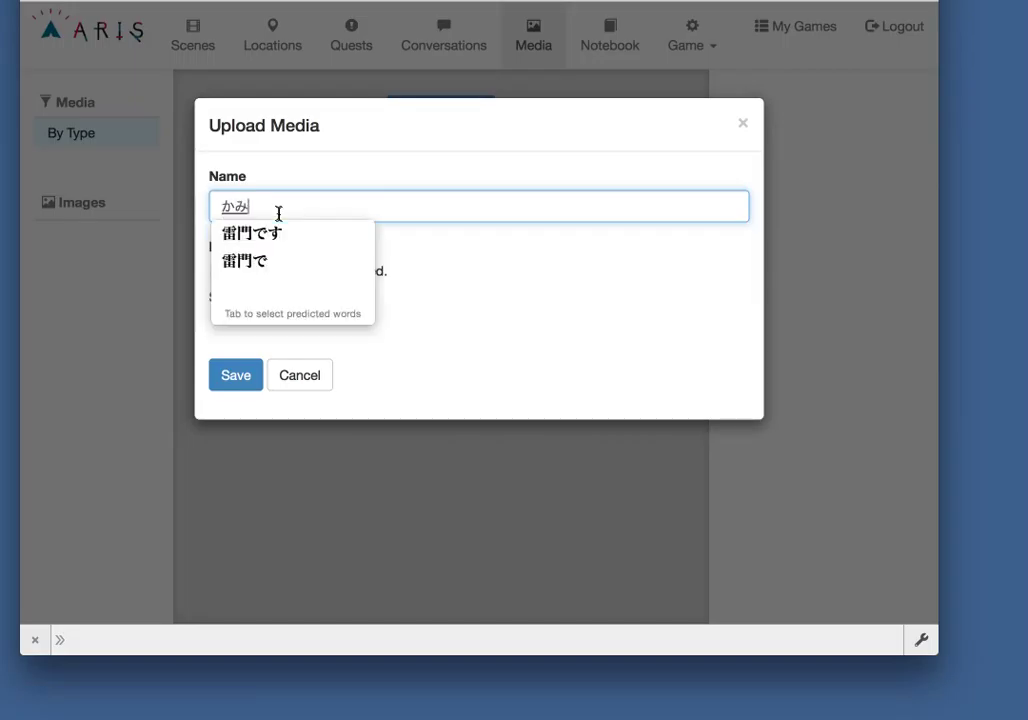
type("imon")
key("space")
key("Return")
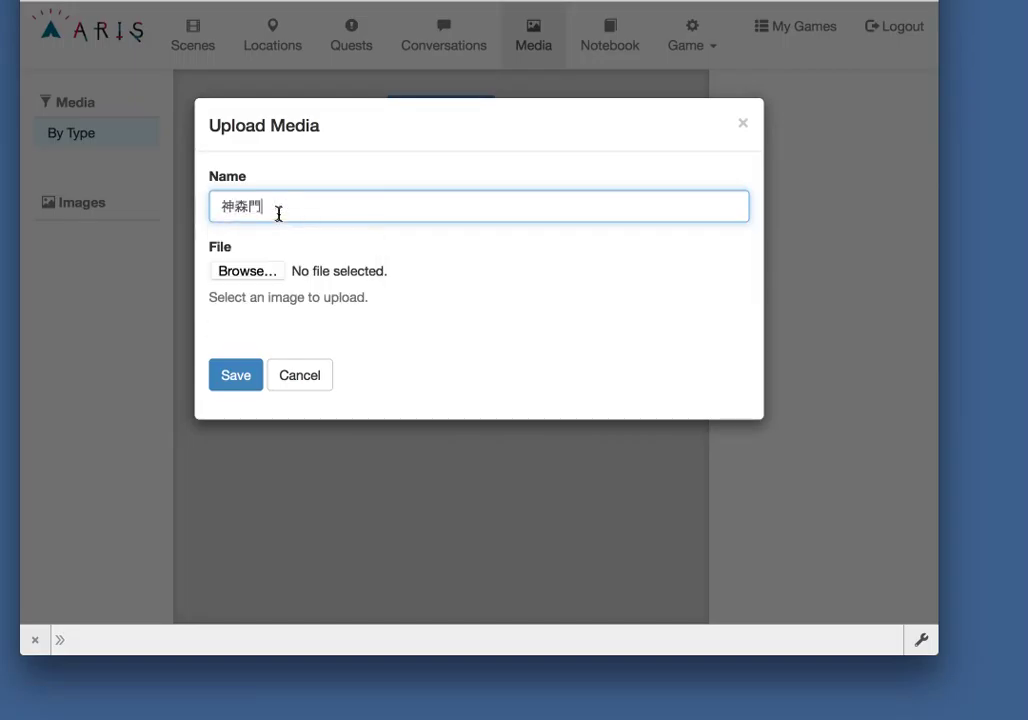
key("BackSpace")
key("BackSpace")
key("BackSpace")
- Name the media item 雷門, attach 雷門.jpg from the Desktop, and save it
type("kaminarimon")
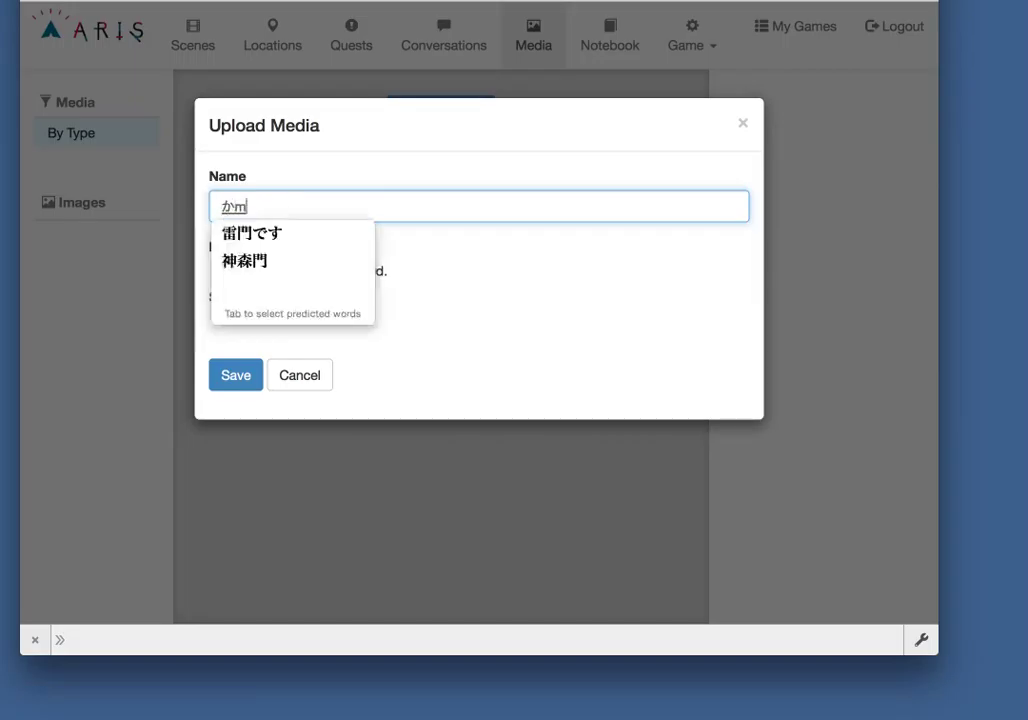
key("space")
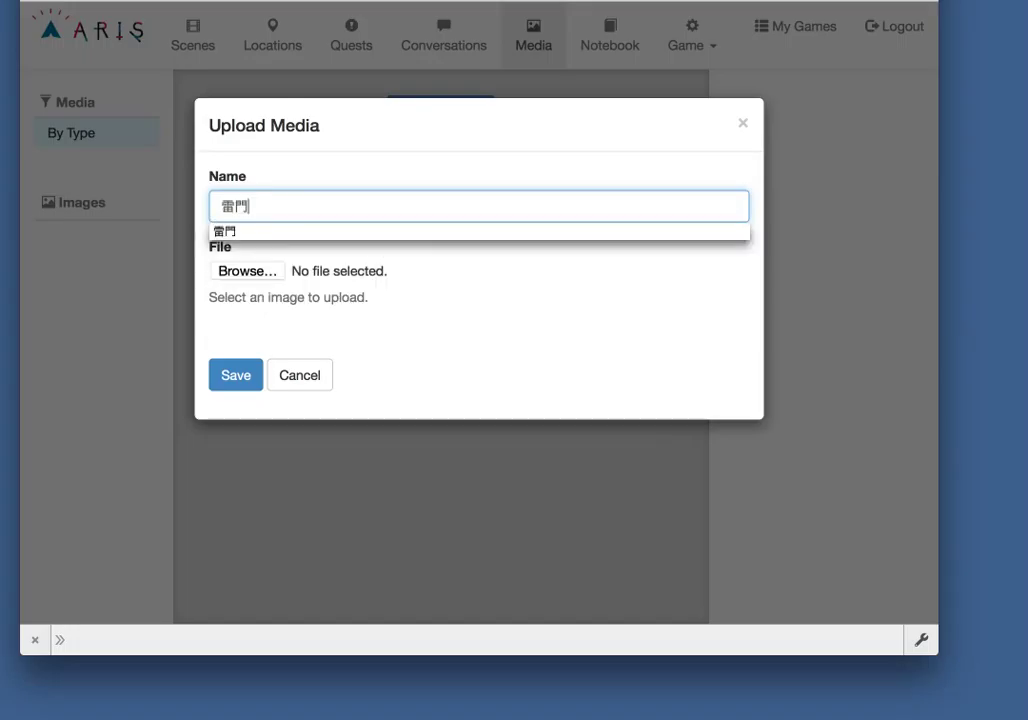
left_click(259, 274)
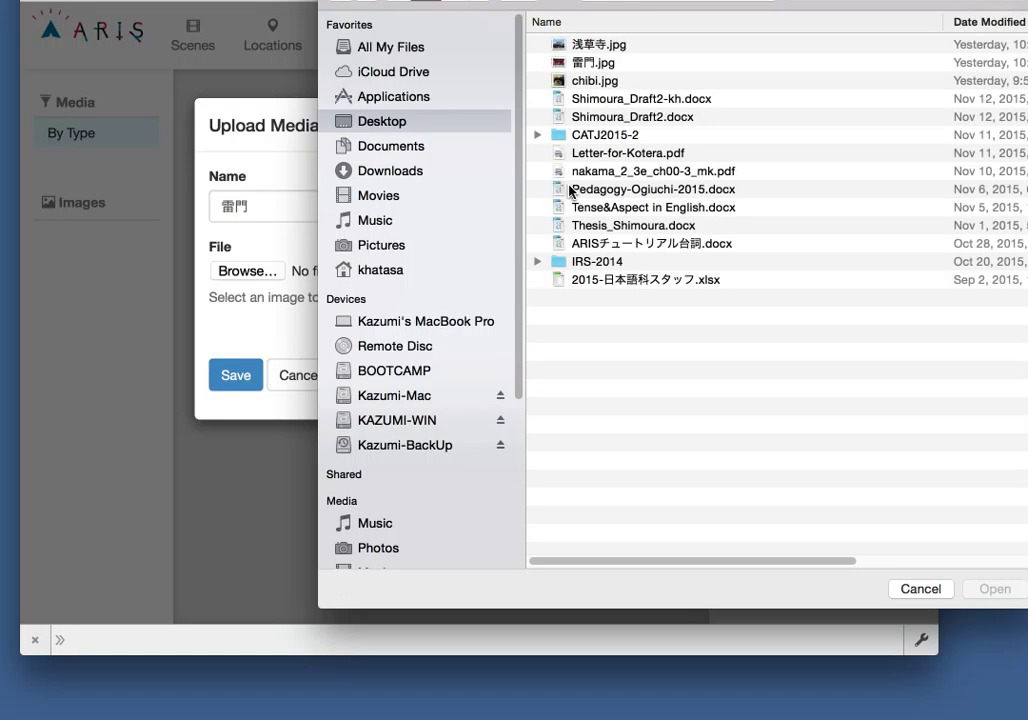
double_click(604, 64)
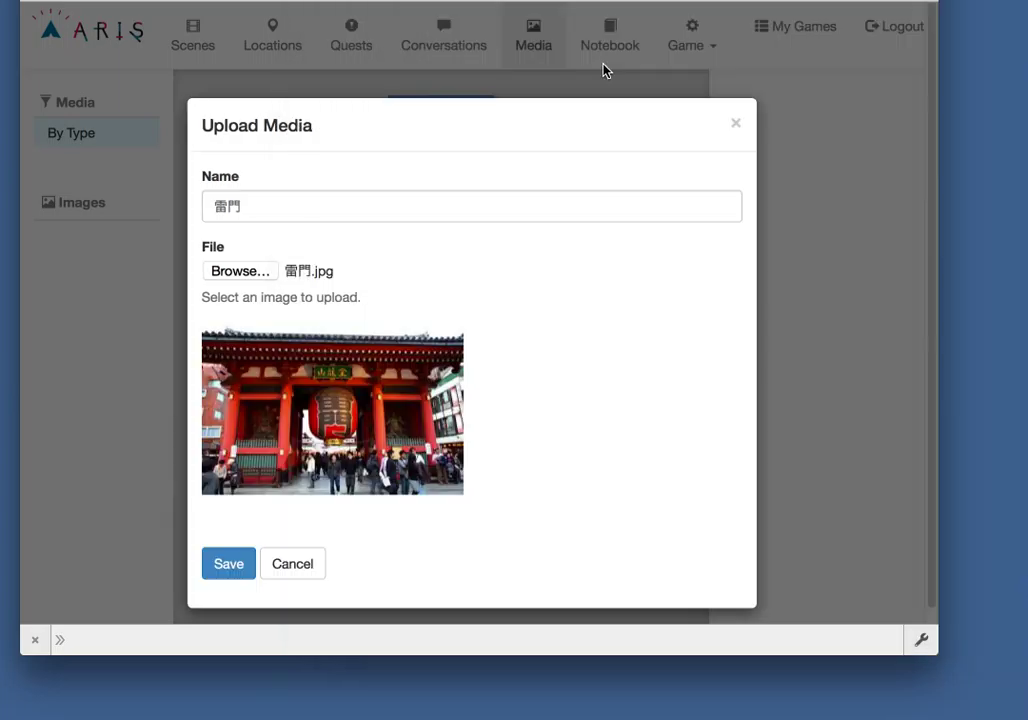
left_click(226, 564)
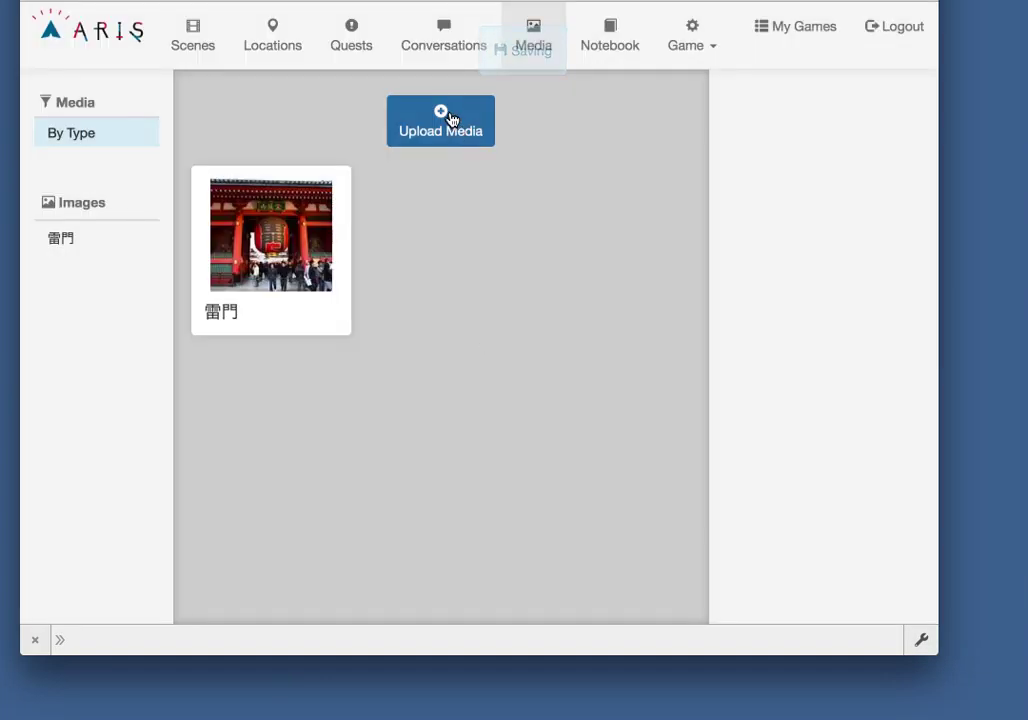
- Upload 浅草寺.jpg from the Desktop as a new media item named 浅草寺 and save it
left_click(452, 124)
left_click(290, 207)
type("せんそうじ")
key("space")
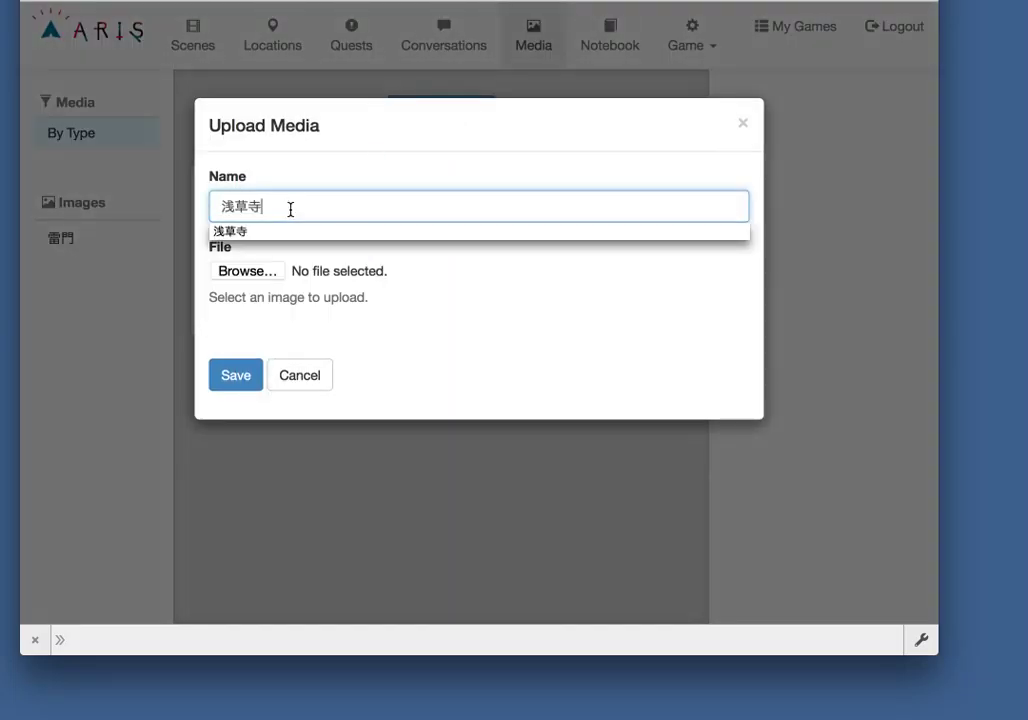
key("space")
left_click(261, 272)
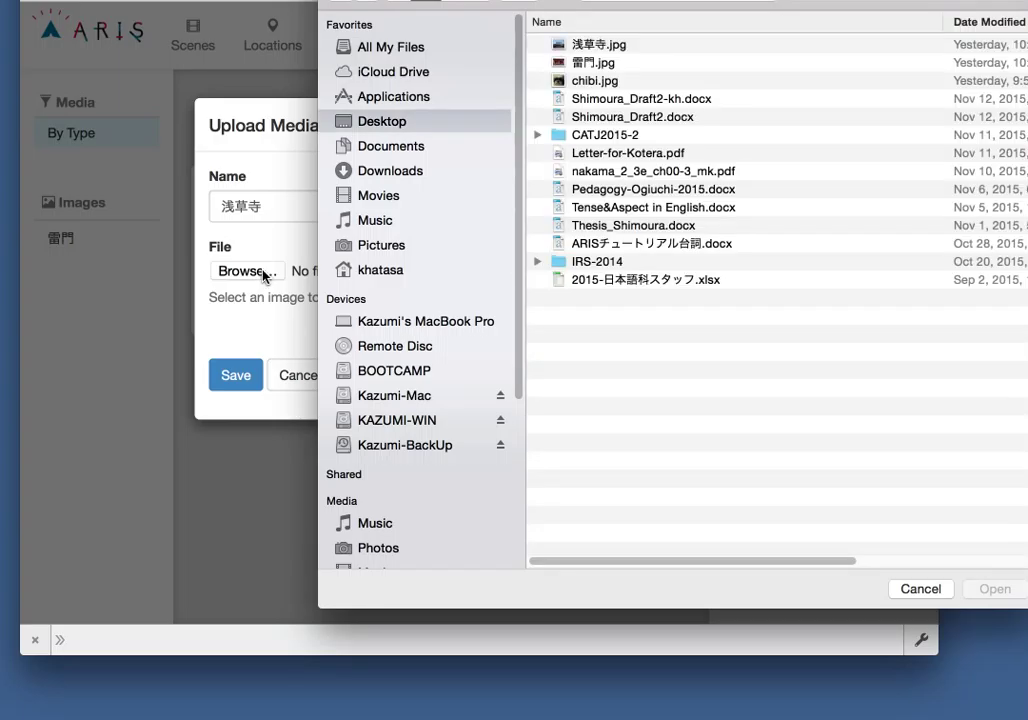
left_click(588, 44)
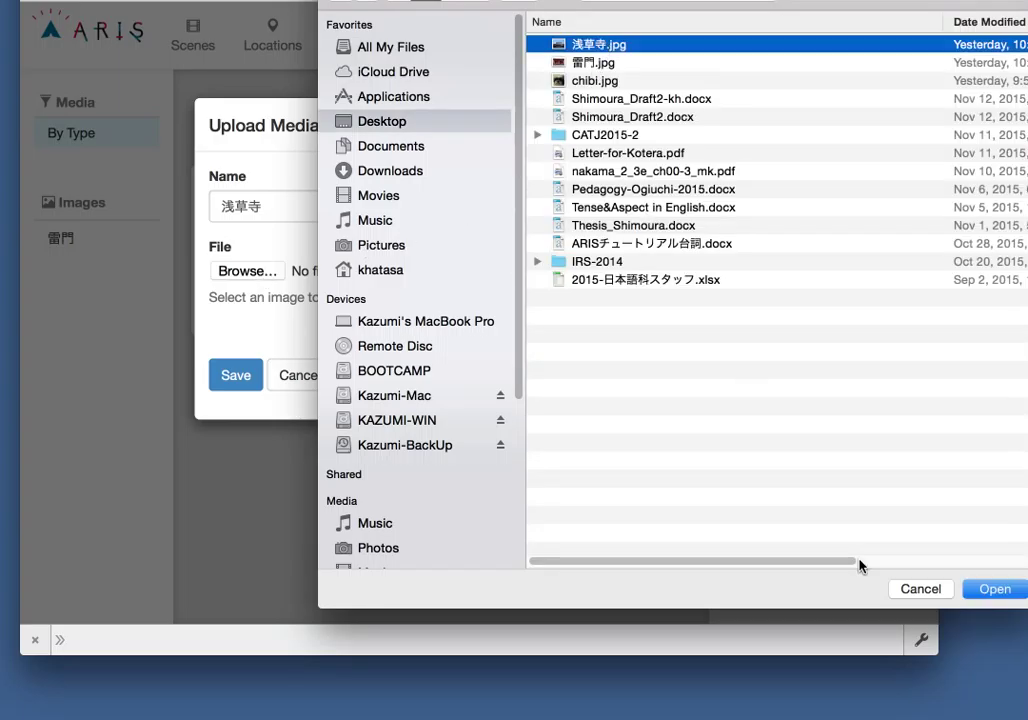
double_click(620, 50)
scroll(410, 292, "down", 5)
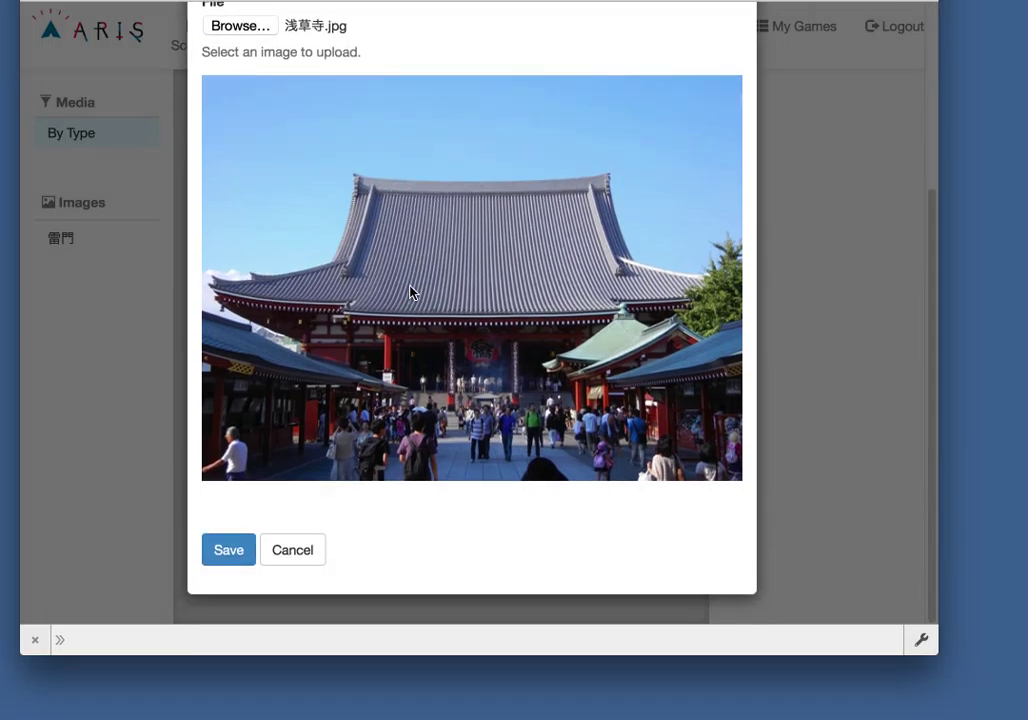
left_click(229, 549)
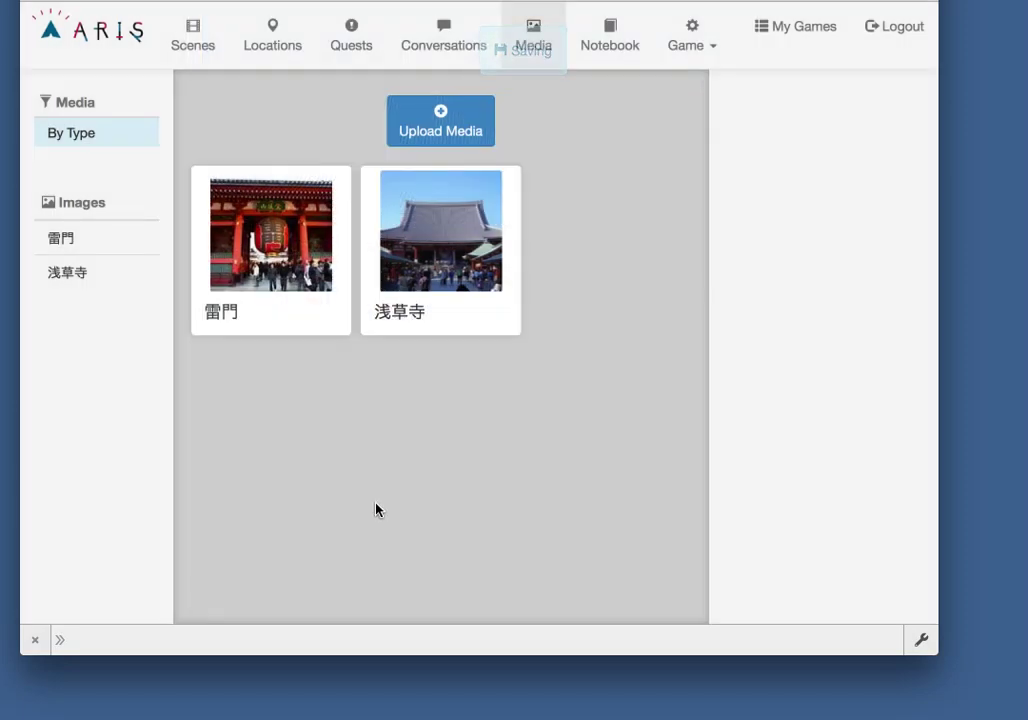
- Upload chibi.jpg from the Desktop as a new media item named チビ and save it
left_click(441, 119)
left_click(262, 207)
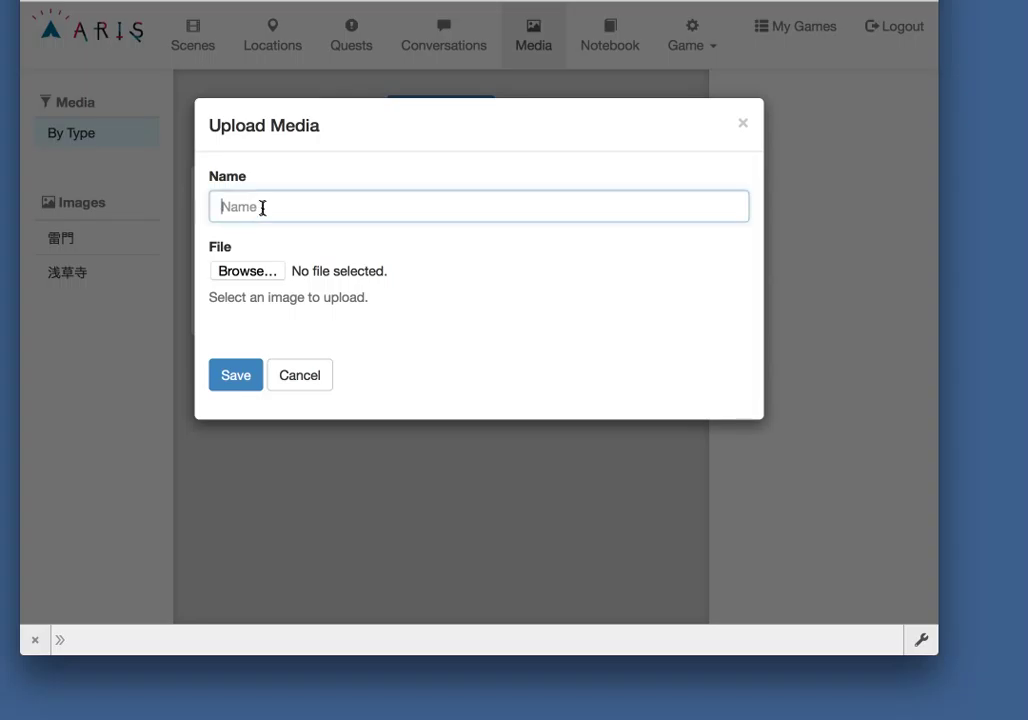
type("chibi")
key("Tab")
key("Return")
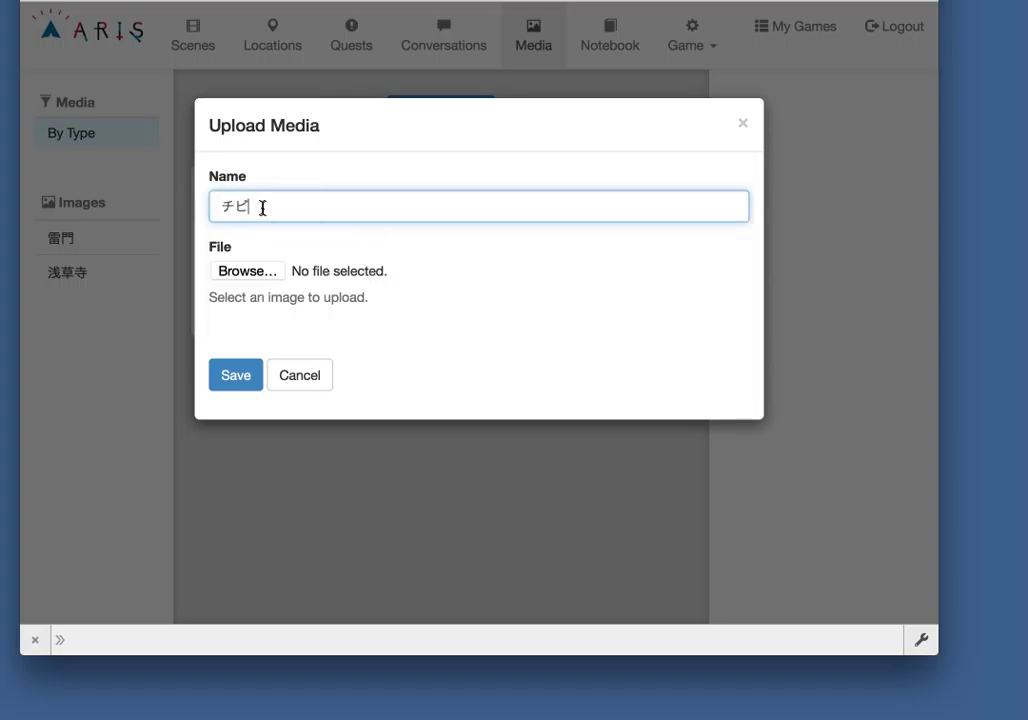
left_click(250, 272)
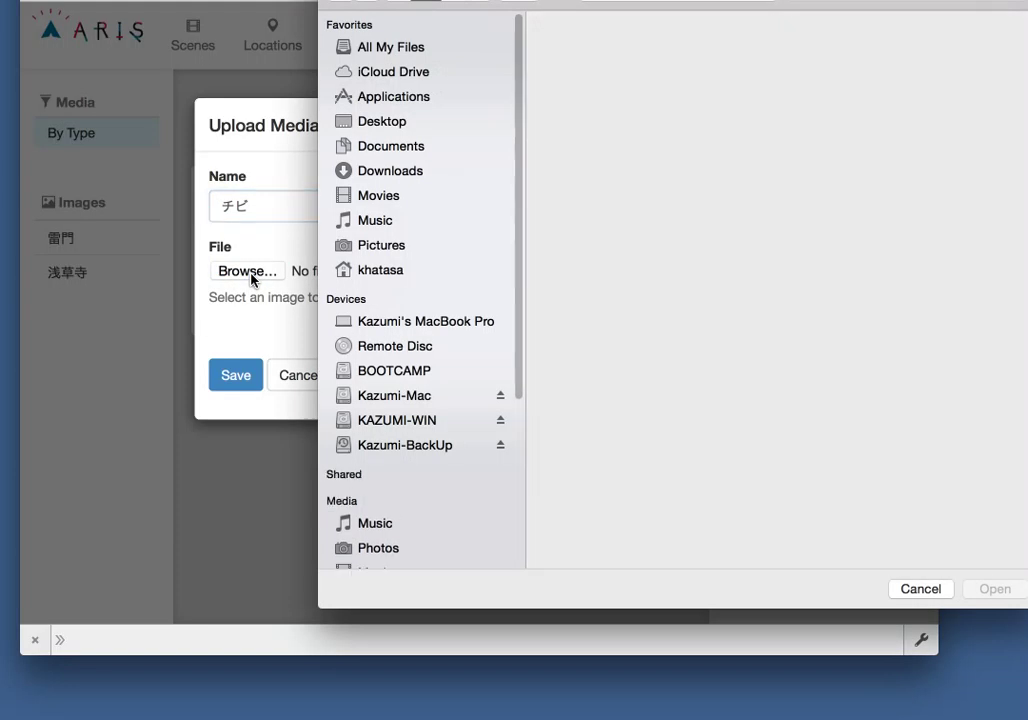
double_click(610, 82)
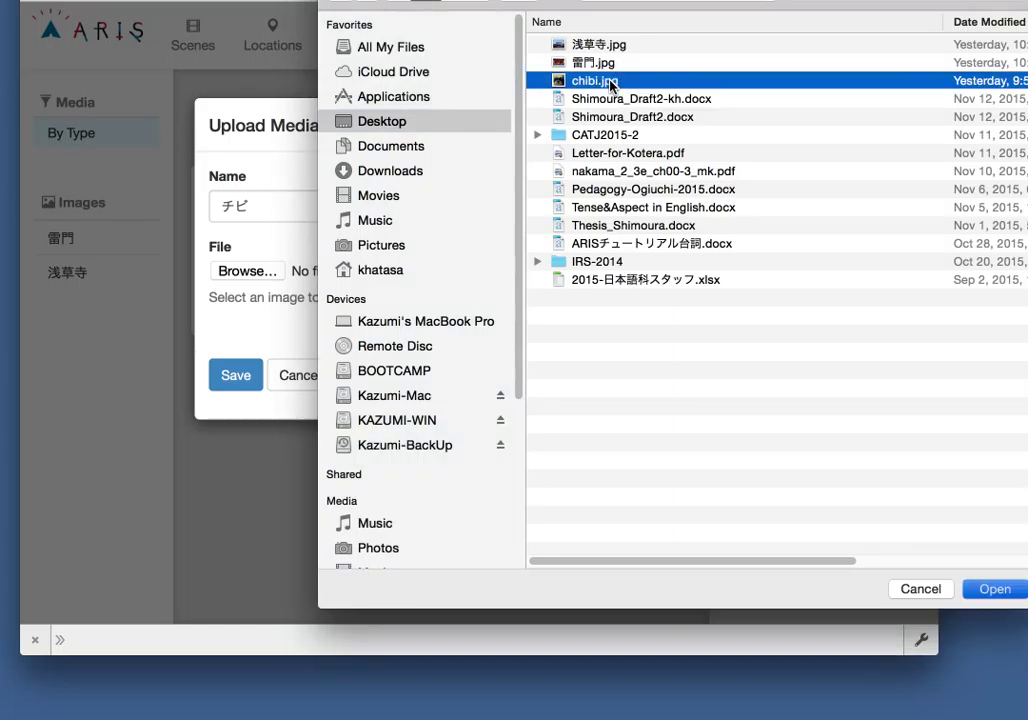
left_click(233, 521)
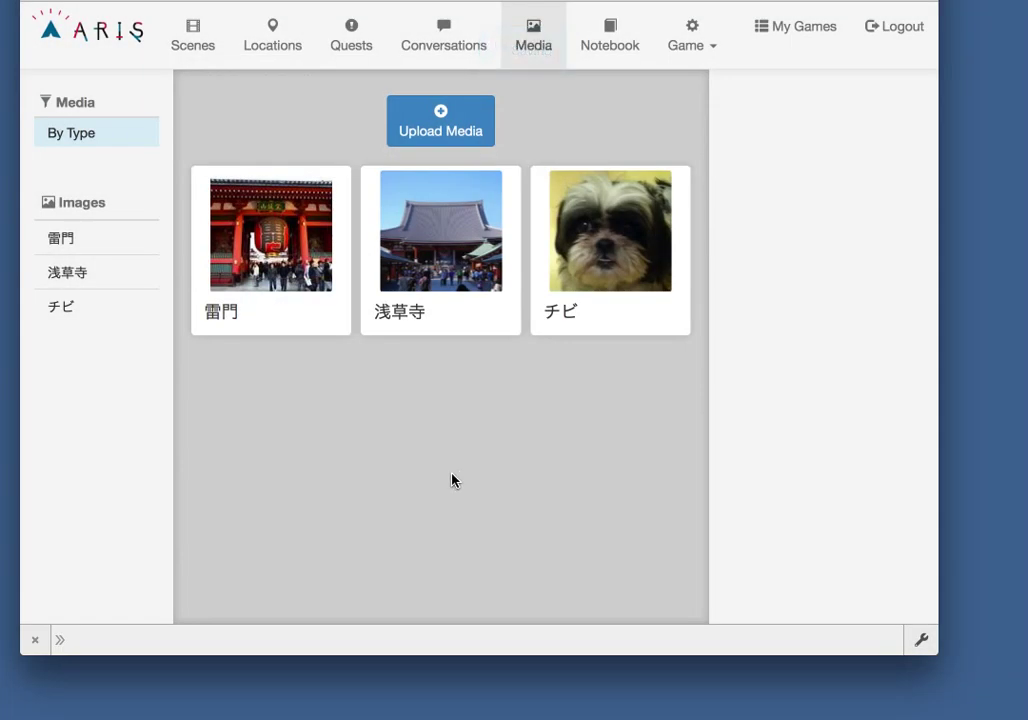
- Rename the game's Starting Scene to オープニング and save it
left_click(194, 30)
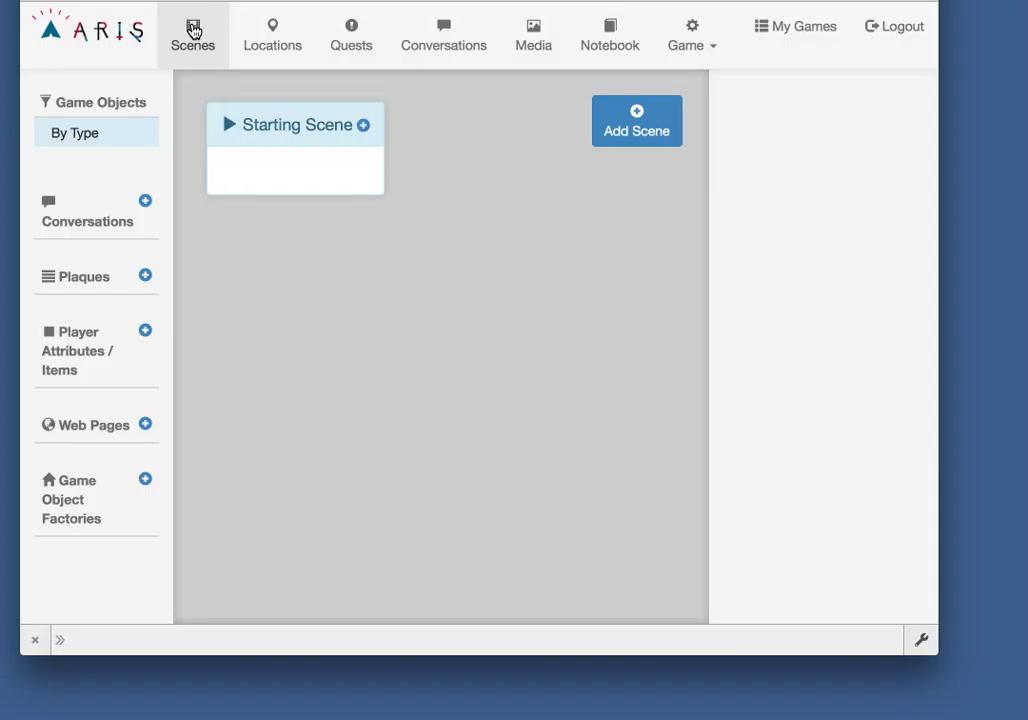
left_click(316, 131)
left_click_drag(793, 121, 700, 120)
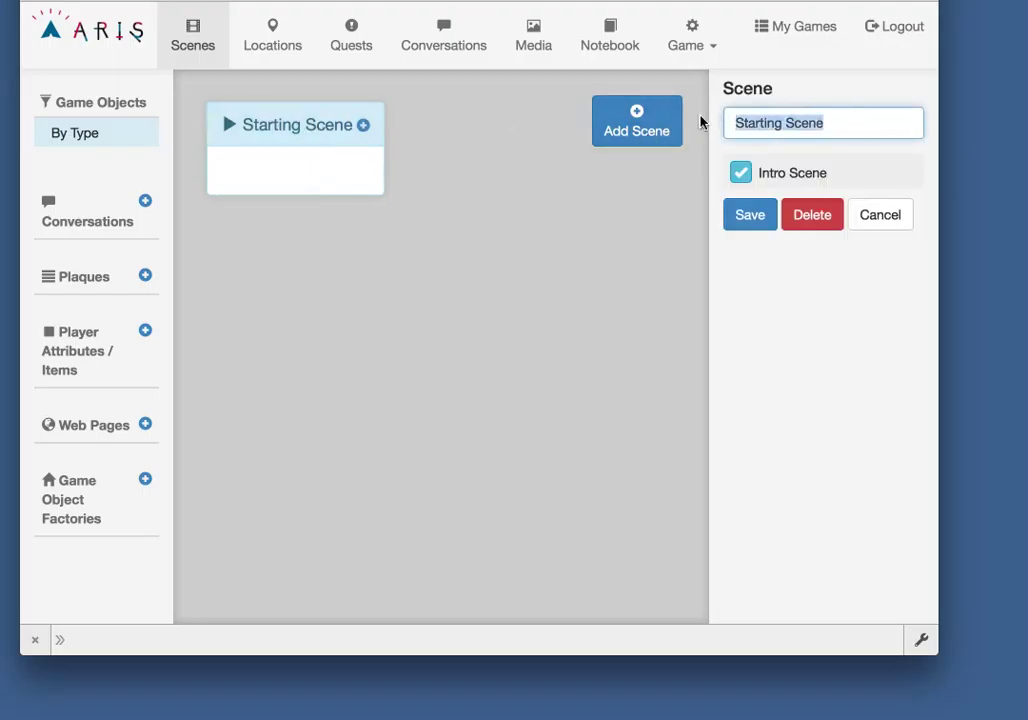
type("お")
type("-punin")
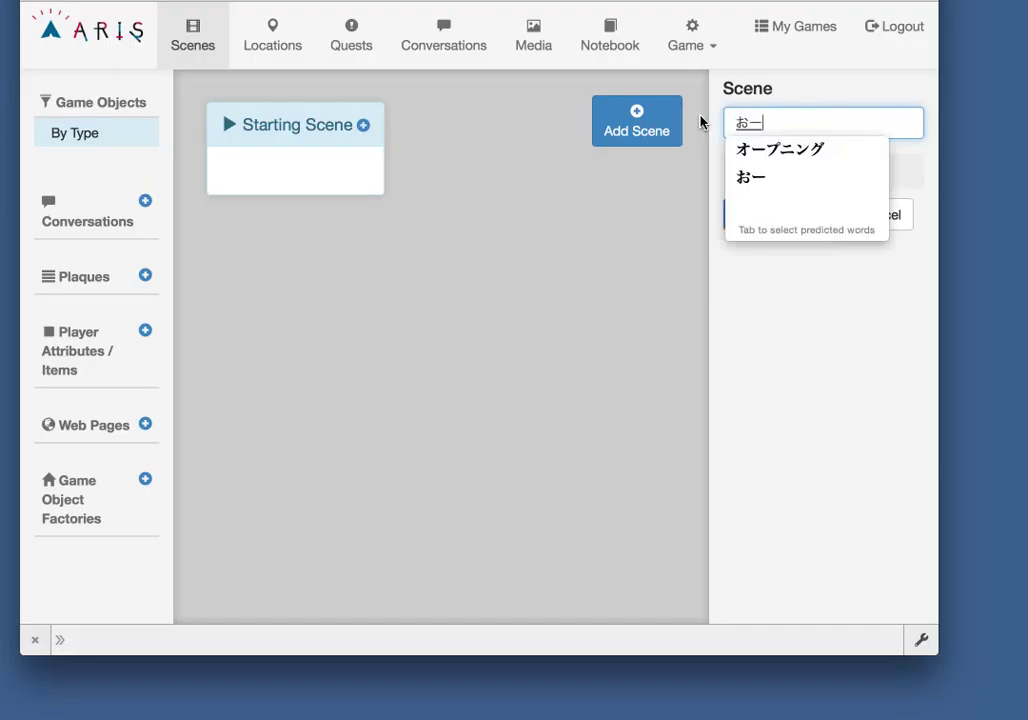
key("Tab")
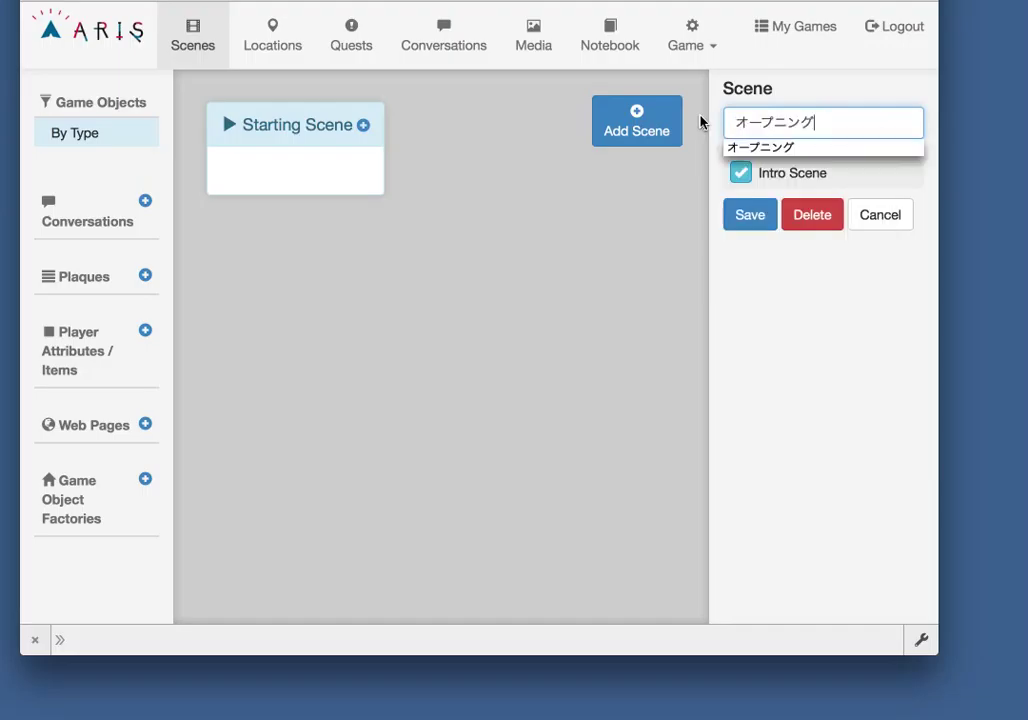
left_click(727, 218)
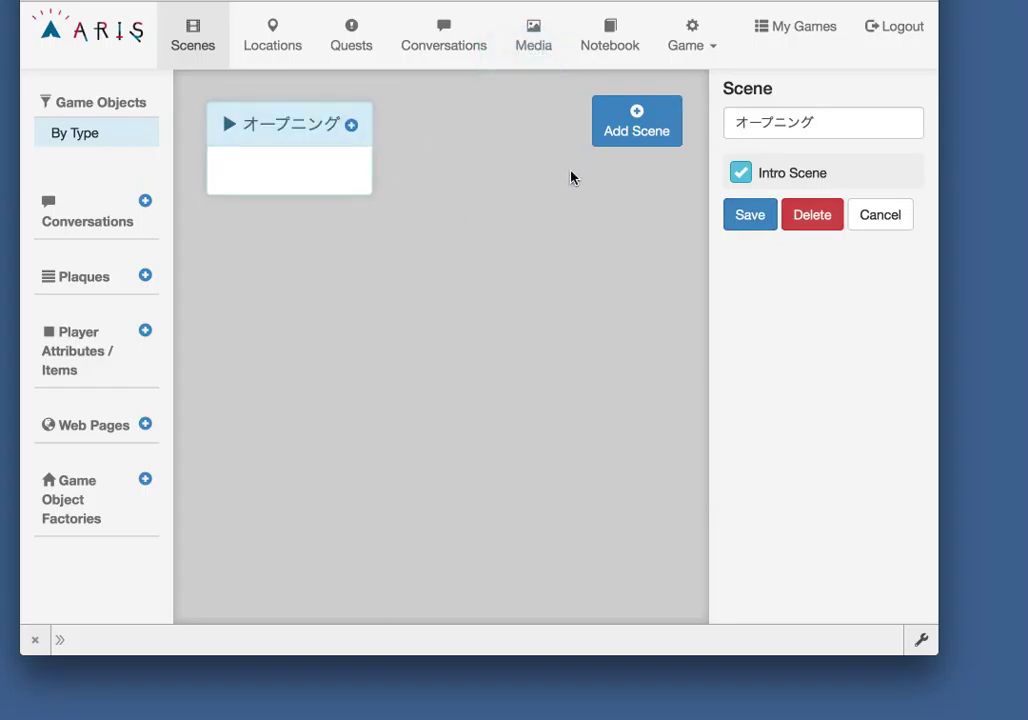
- Add a scene named 雷門 without marking it as an intro scene
left_click(633, 131)
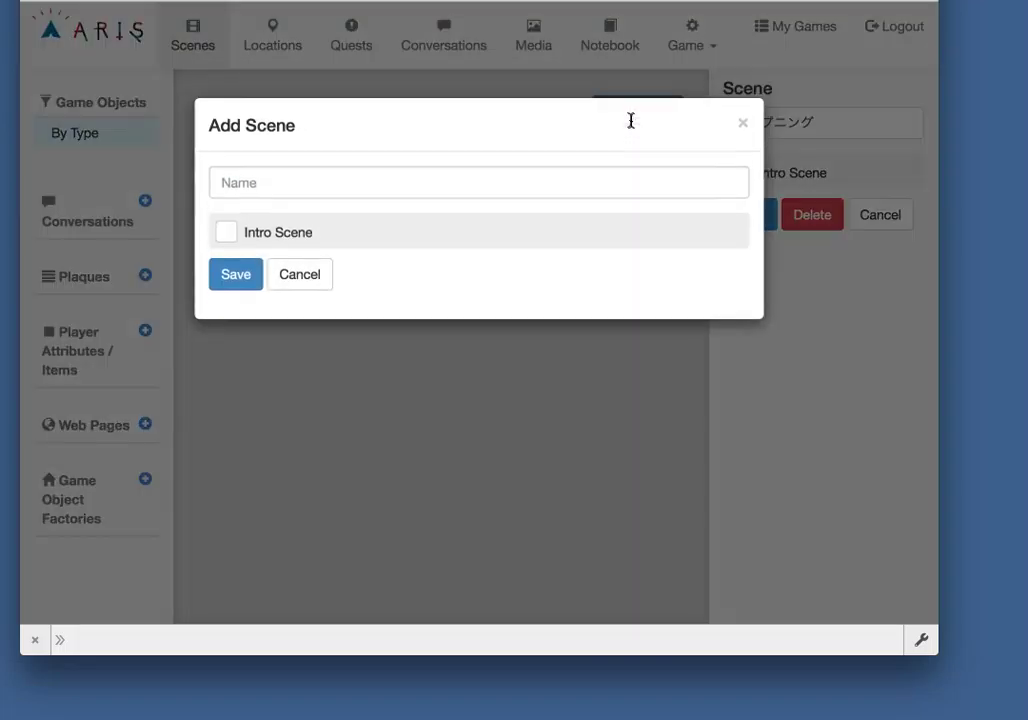
left_click(403, 187)
type("かみなりも")
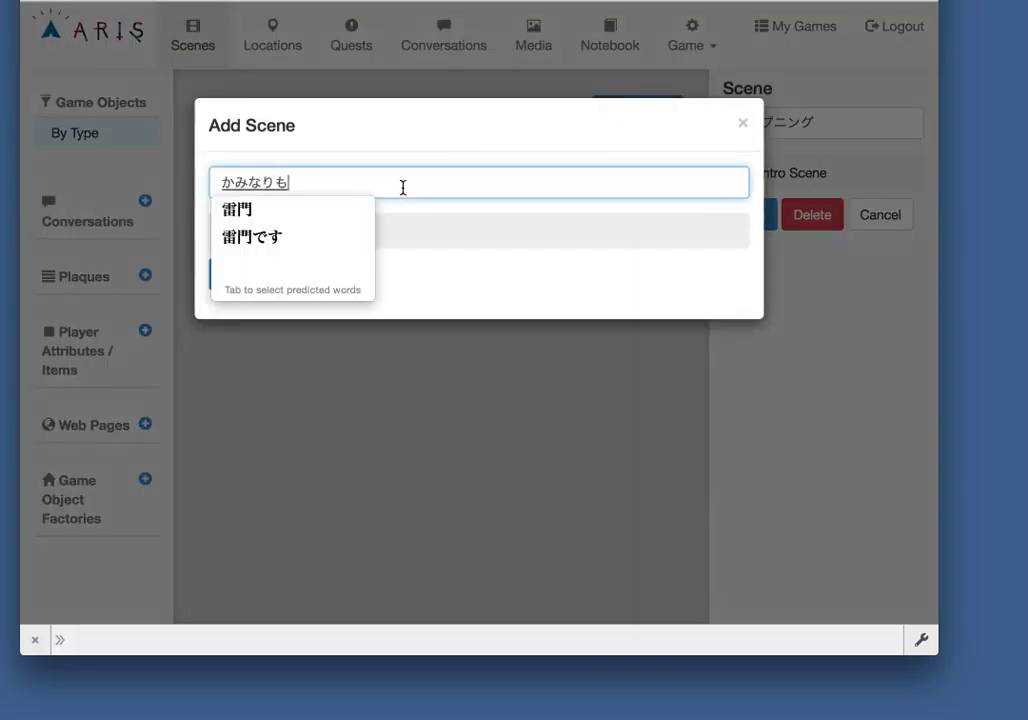
key("Tab")
key("Return")
left_click(231, 279)
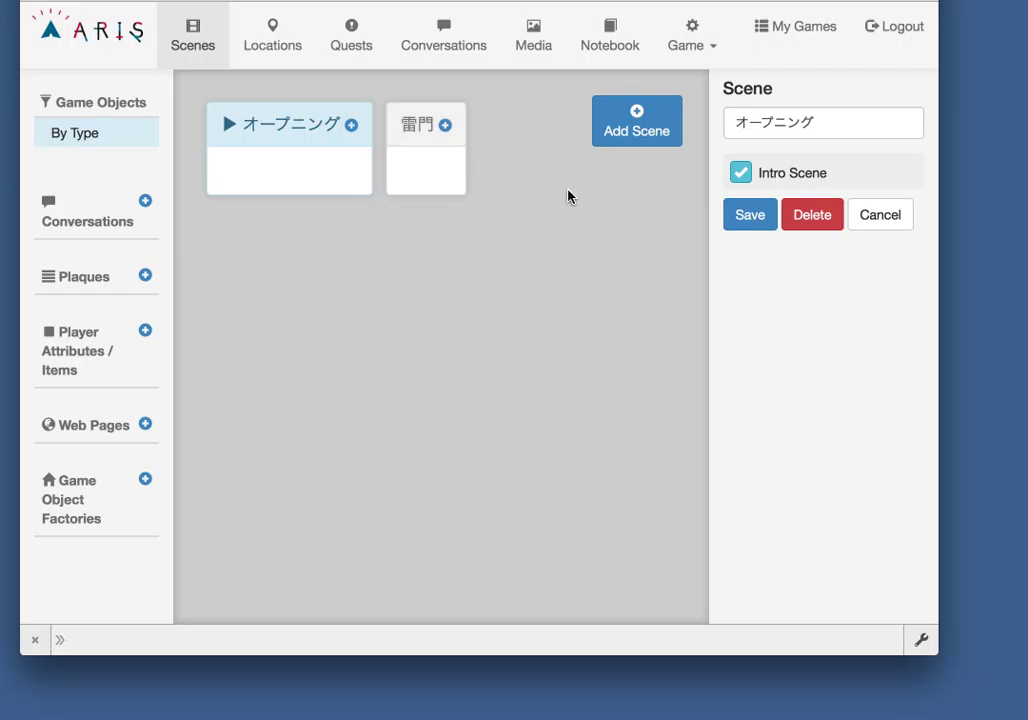
- Add a scene named 浅草寺 without marking it as an intro scene
left_click(637, 128)
left_click(385, 193)
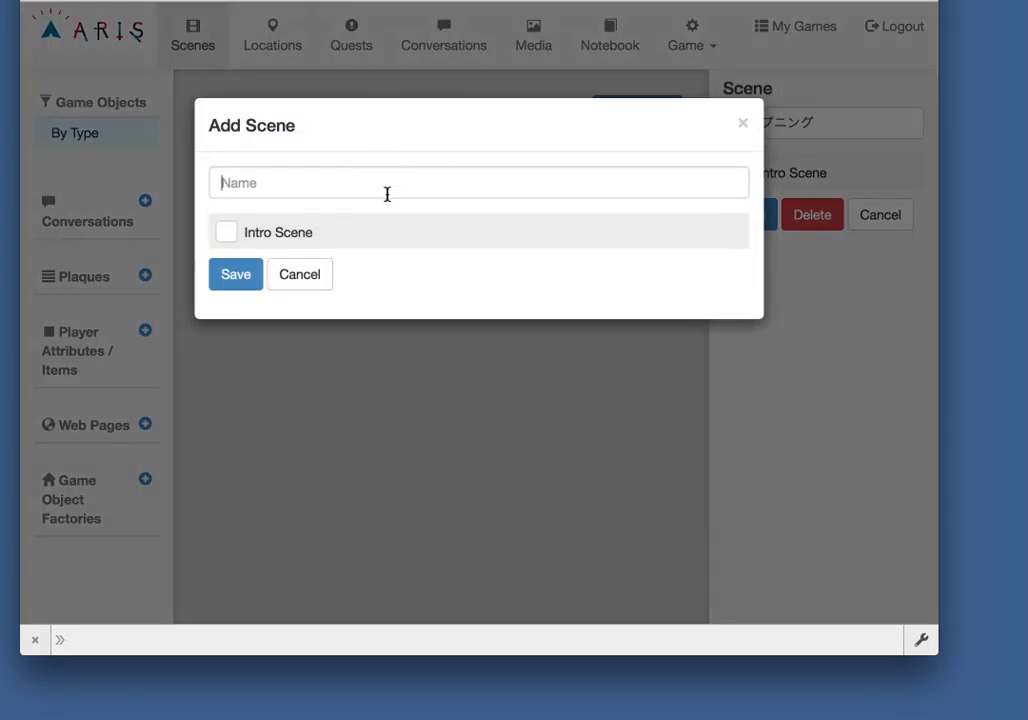
type("せんそうじ")
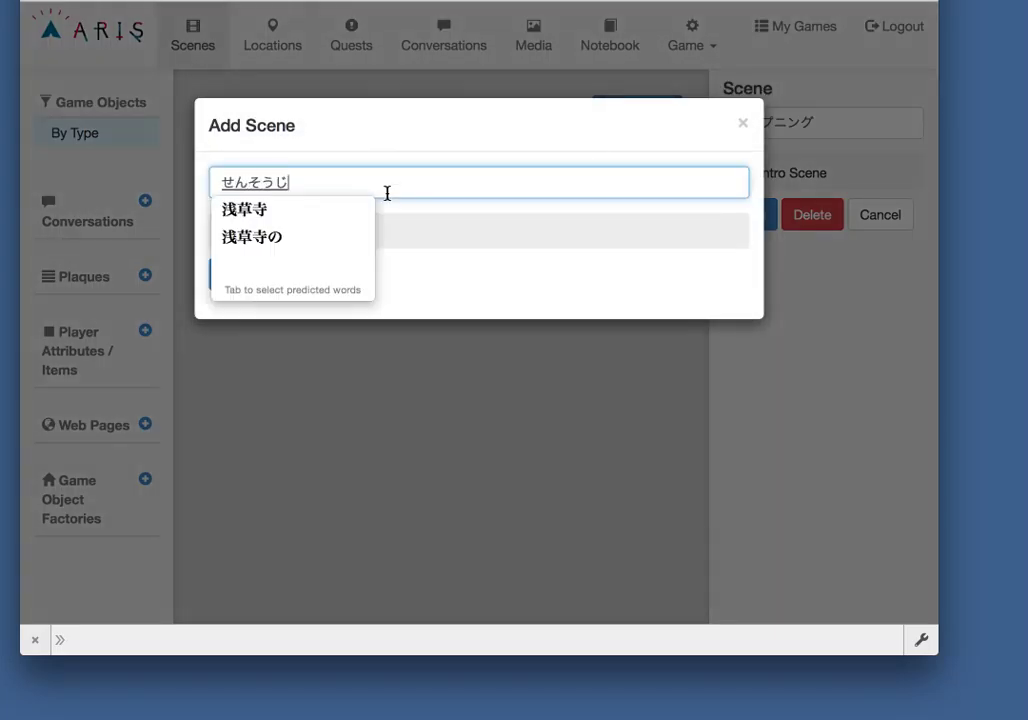
key("Tab")
key("Return")
left_click(253, 276)
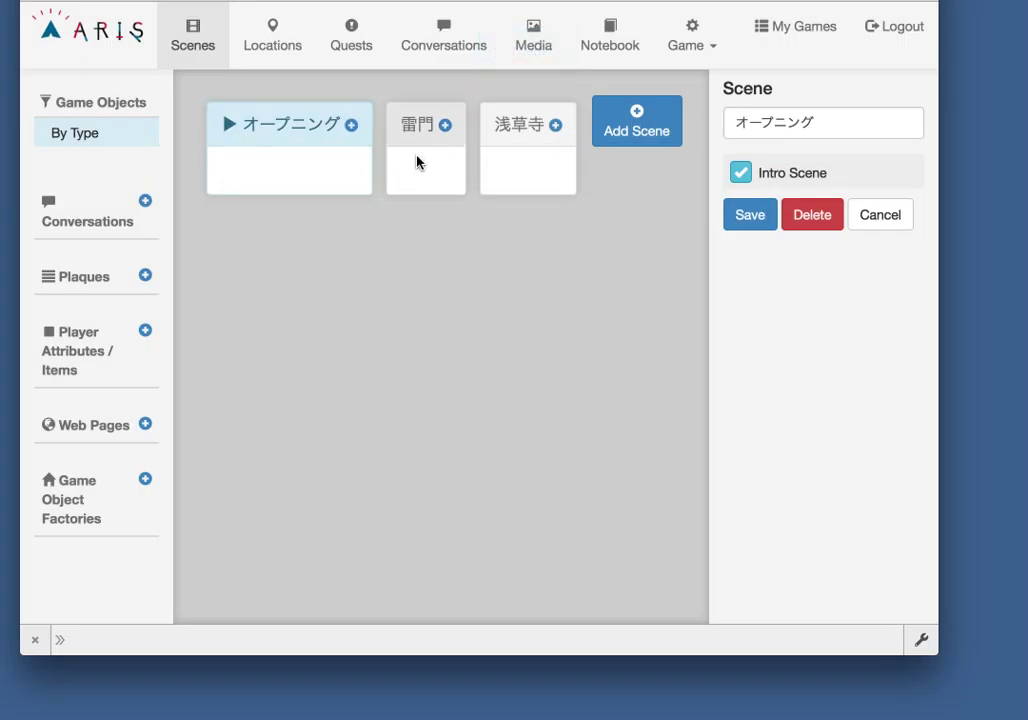
- Check the Intro Scene setting of the オープニング, 雷門 and 浅草寺 scenes, saving オープニング and 浅草寺
left_click(268, 138)
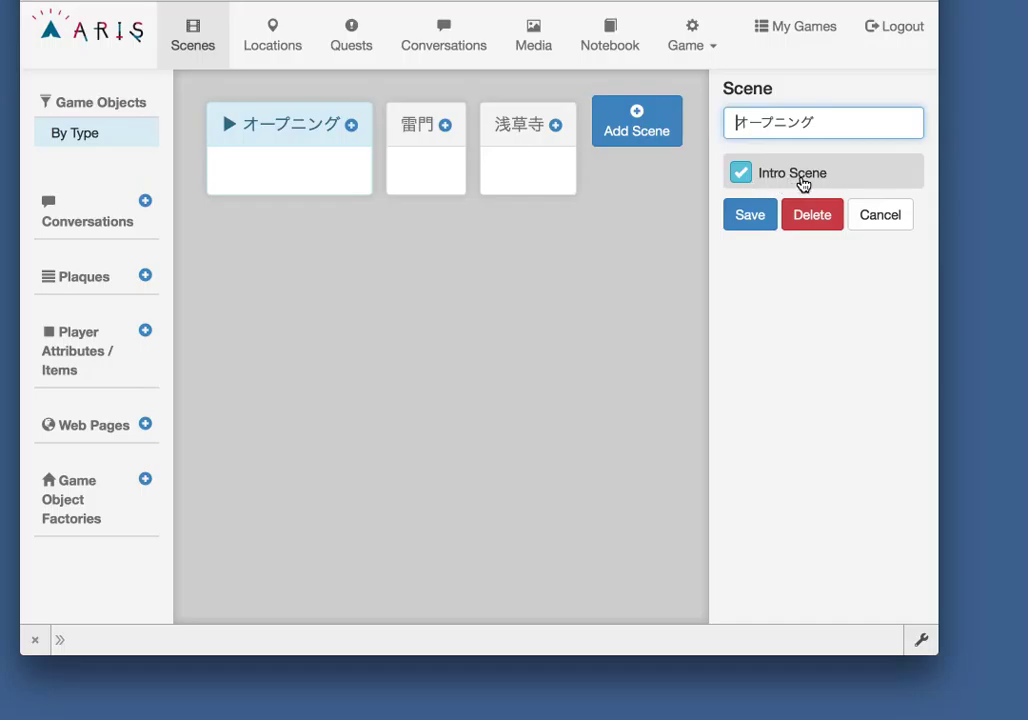
left_click(745, 214)
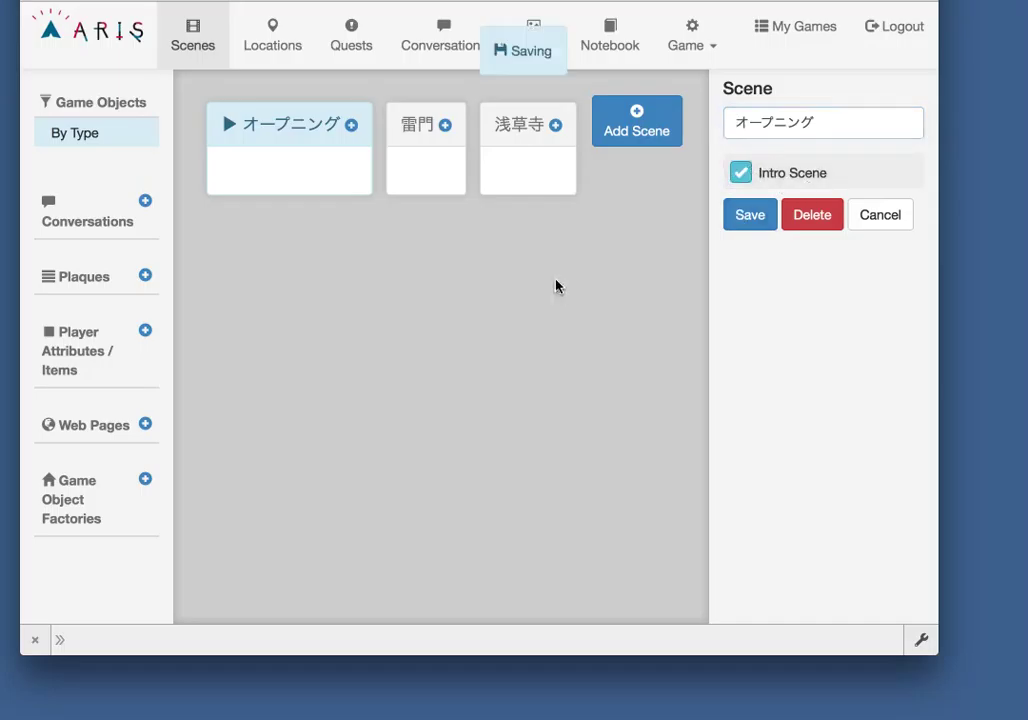
left_click(419, 132)
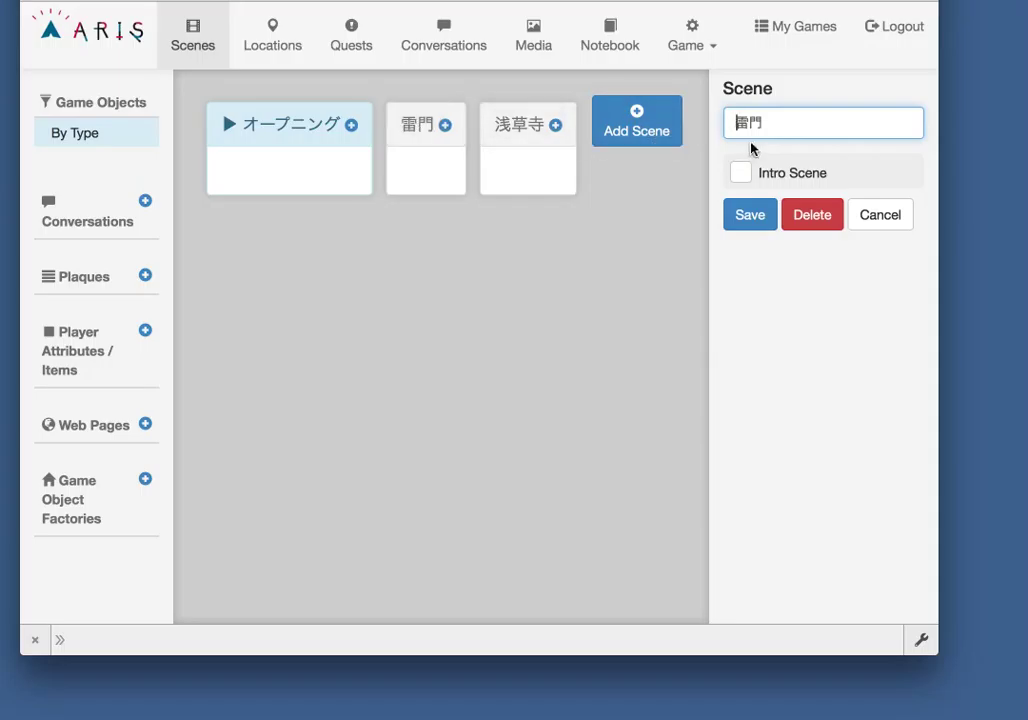
left_click(528, 125)
left_click(746, 226)
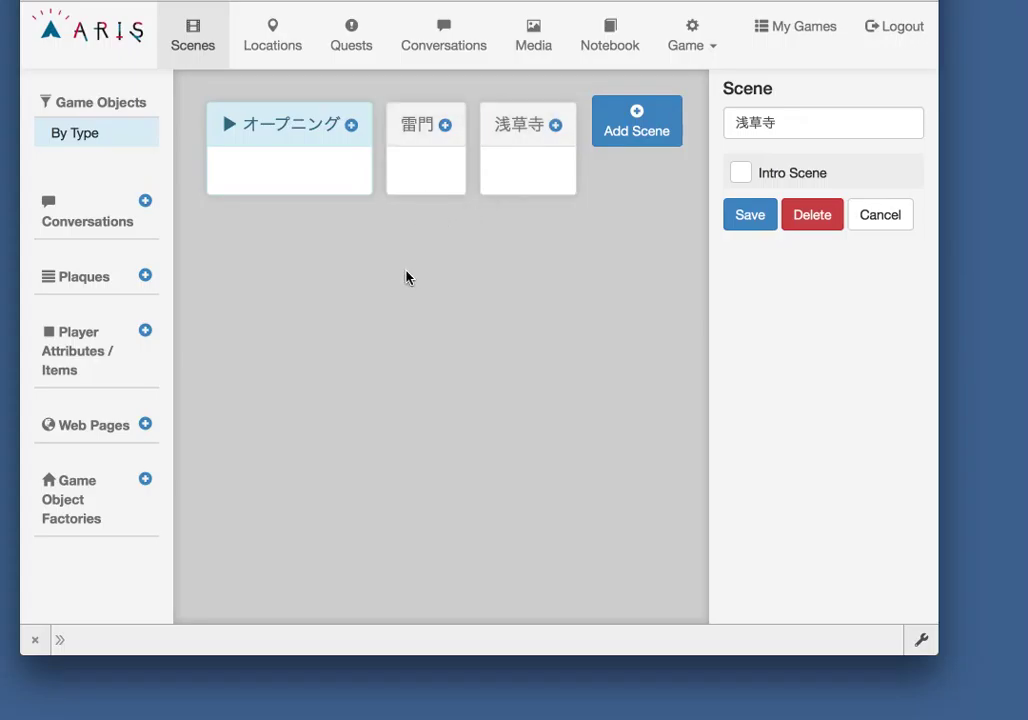
- Start a new plaque and name it 雷門
left_click(145, 279)
left_click(258, 212)
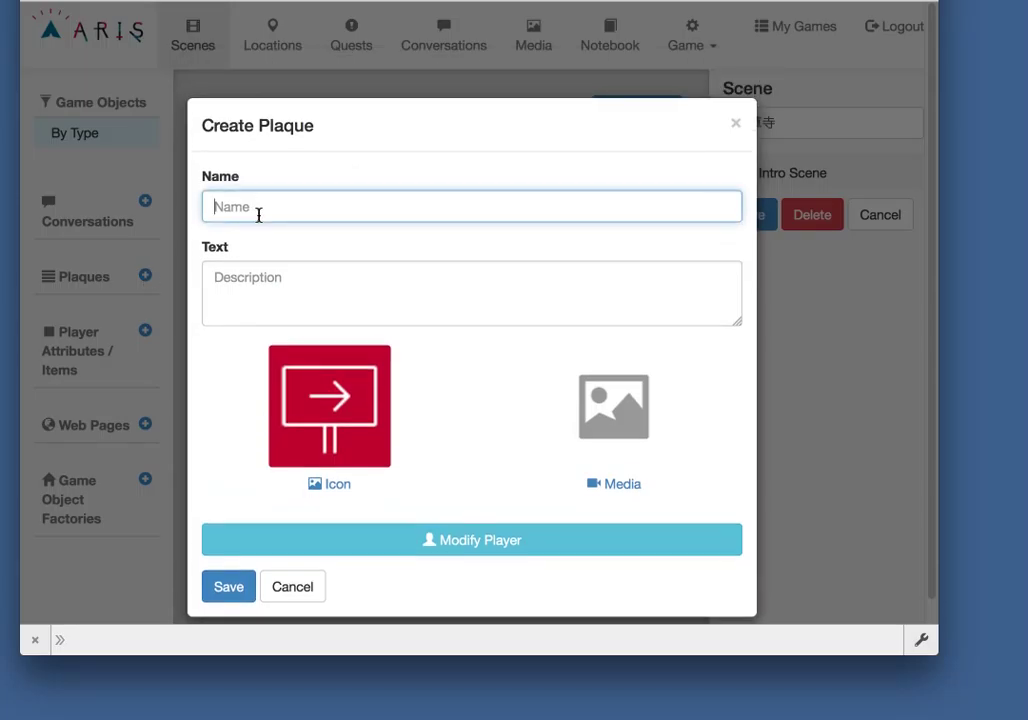
type("kaminari")
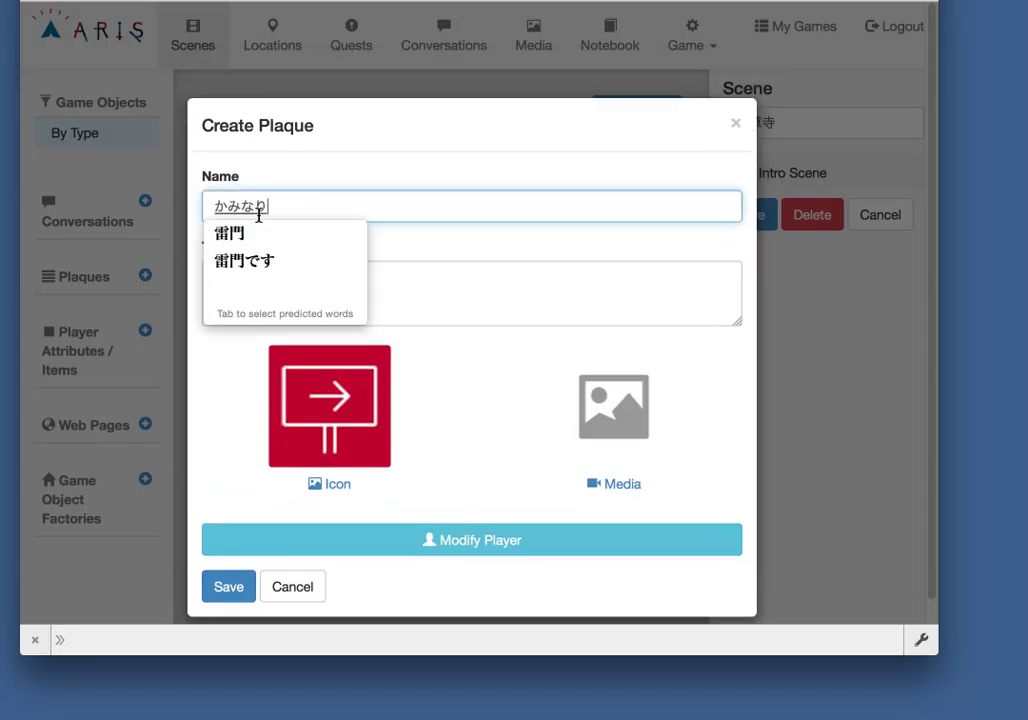
type("mon")
key("space")
key("Return")
- Begin the 雷門 plaque's text with ここは雷門です。人がたくさんいますね。
left_click(266, 277)
type("kokohakami")
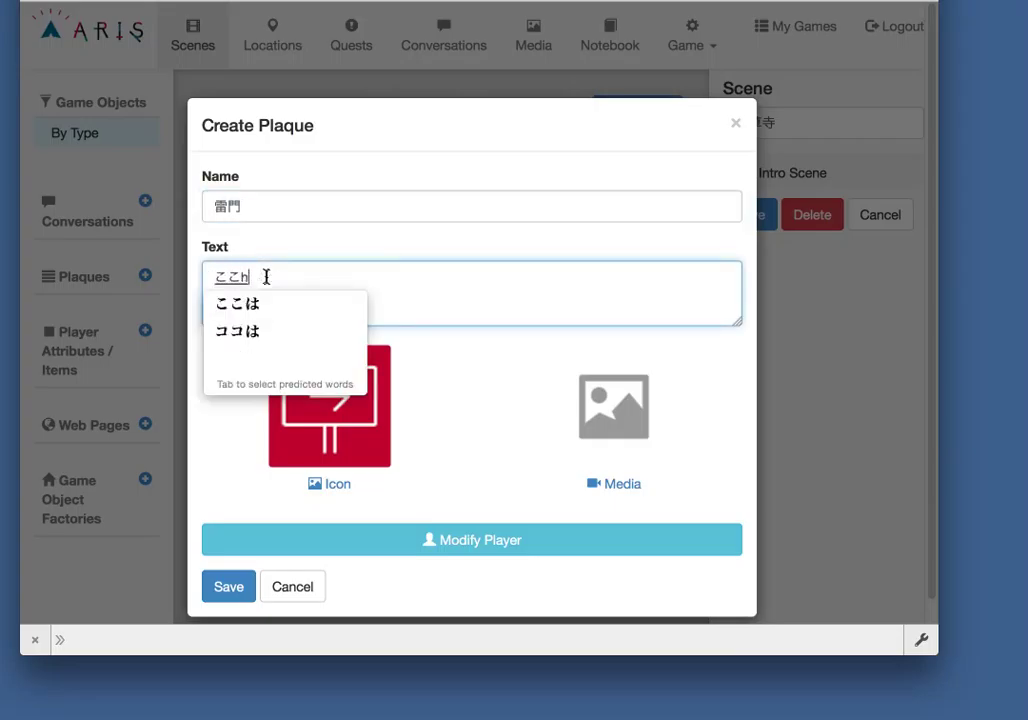
type("narimonde")
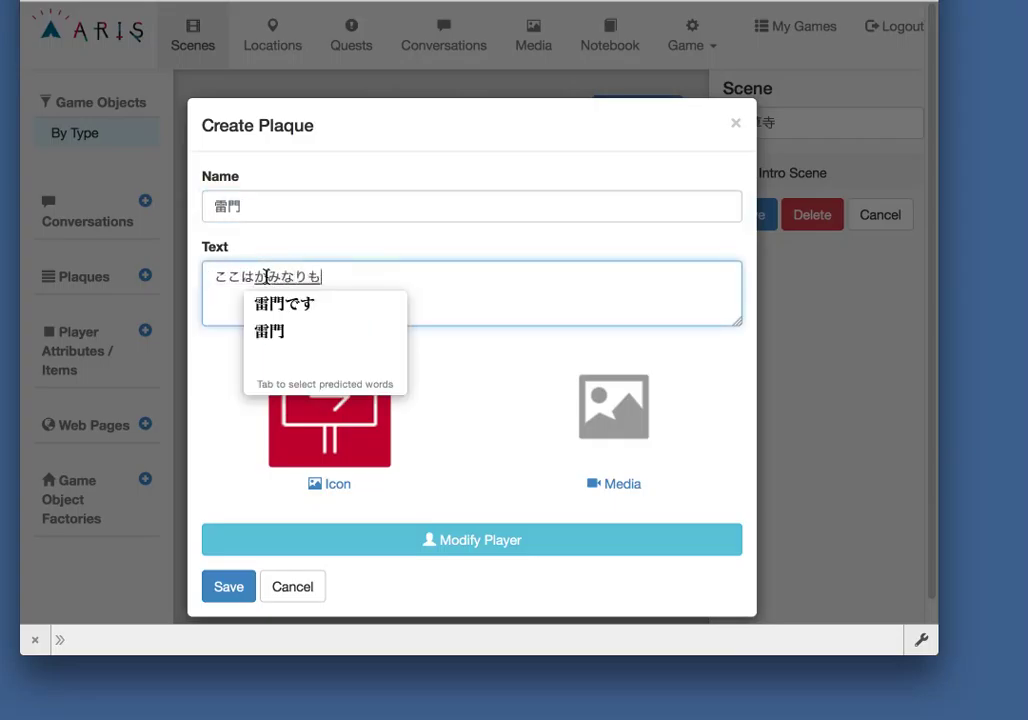
key("Tab")
type(".hitoga")
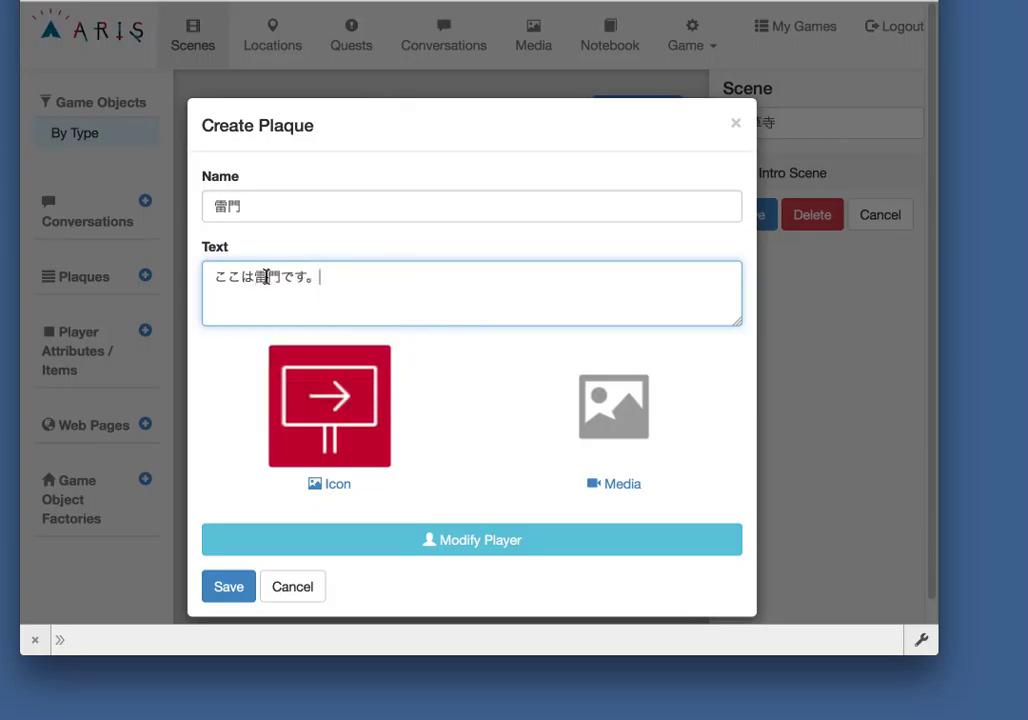
type("tsu")
key("BackSpace")
type("takusannimasune")
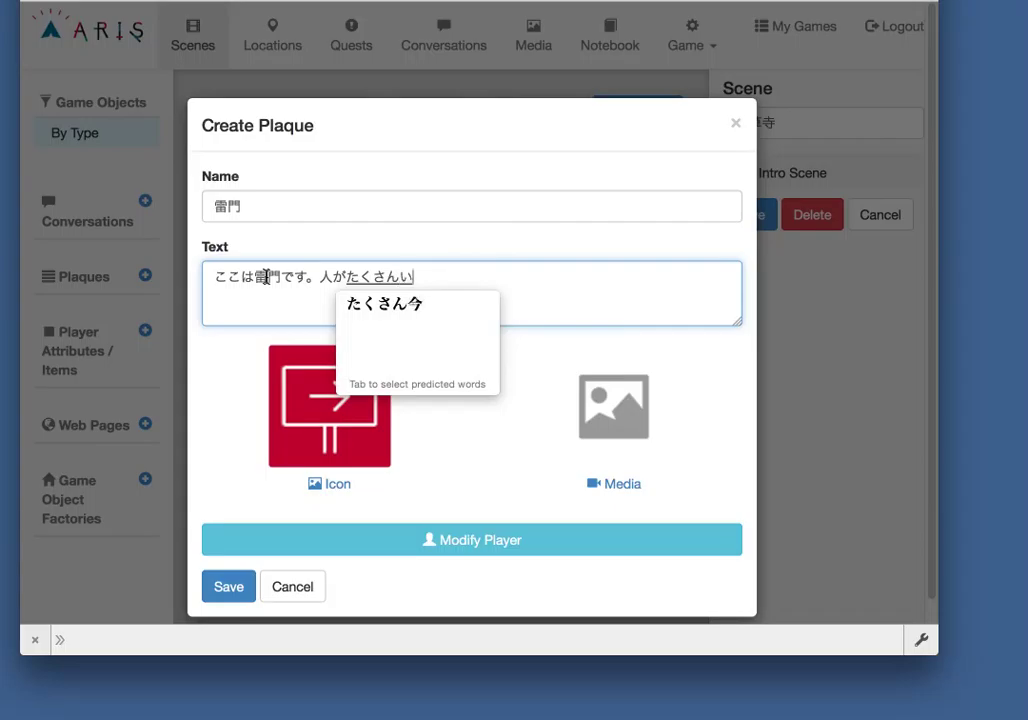
key("space")
type(".")
key("Return")
- Add the sentence 写真を撮ってもらいましょう。 to the end of the 雷門 plaque's text
type("shashinwo")
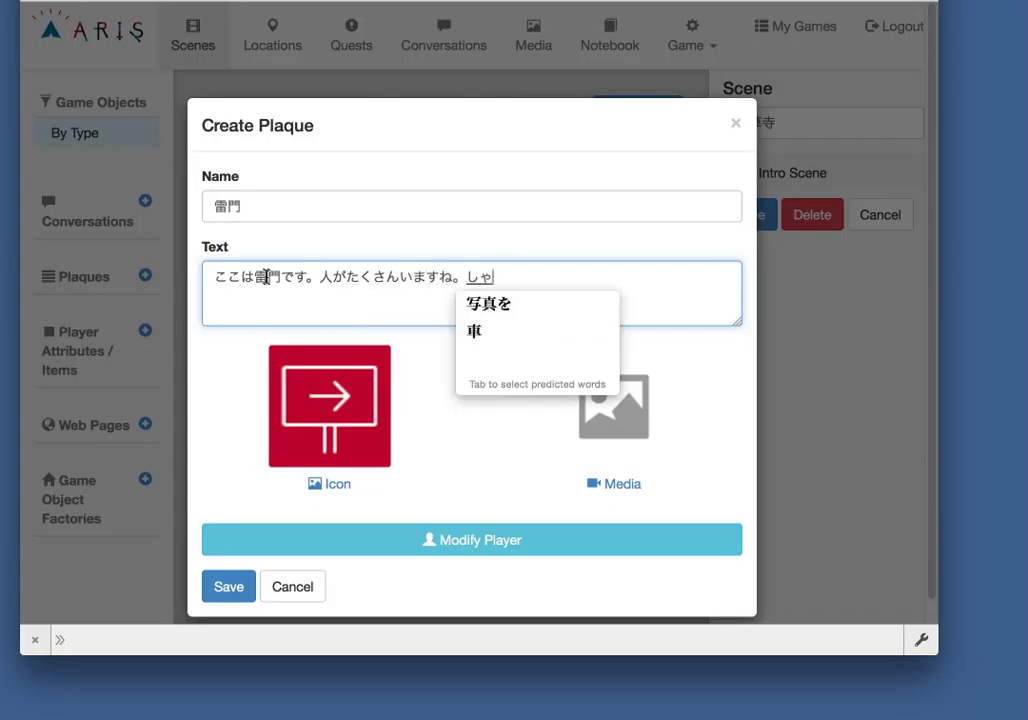
key("space")
type("t")
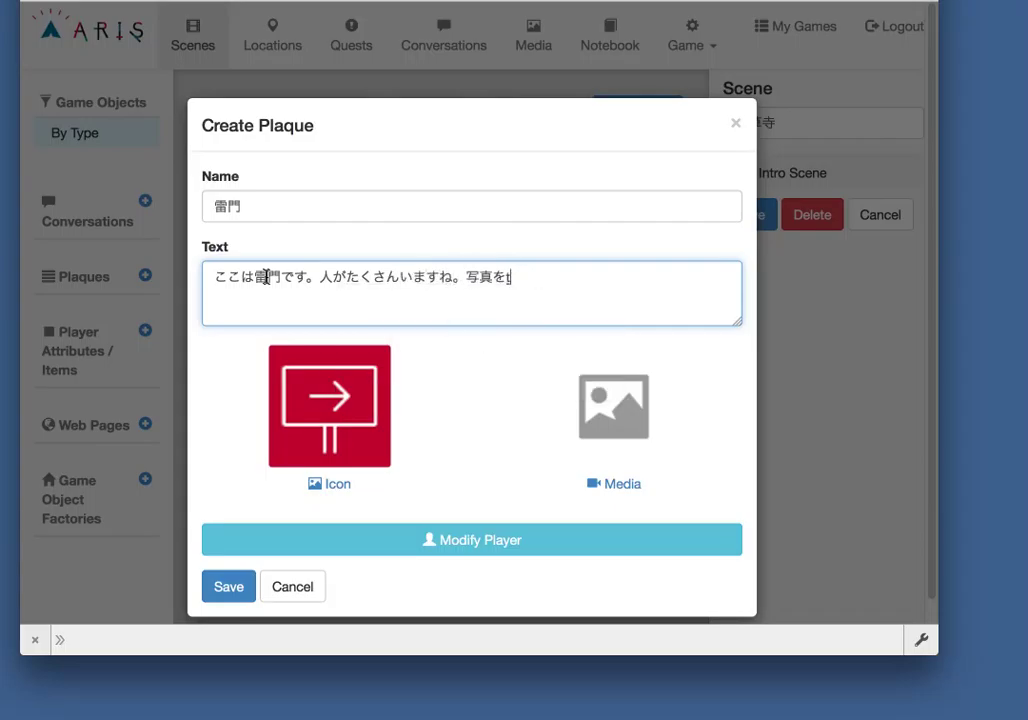
type("ottemora")
key("BackSpace")
key("BackSpace")
type("morimashou")
key("BackSpace")
key("BackSpace")
key("BackSpace")
key("BackSpace")
key("BackSpace")
type("raimas")
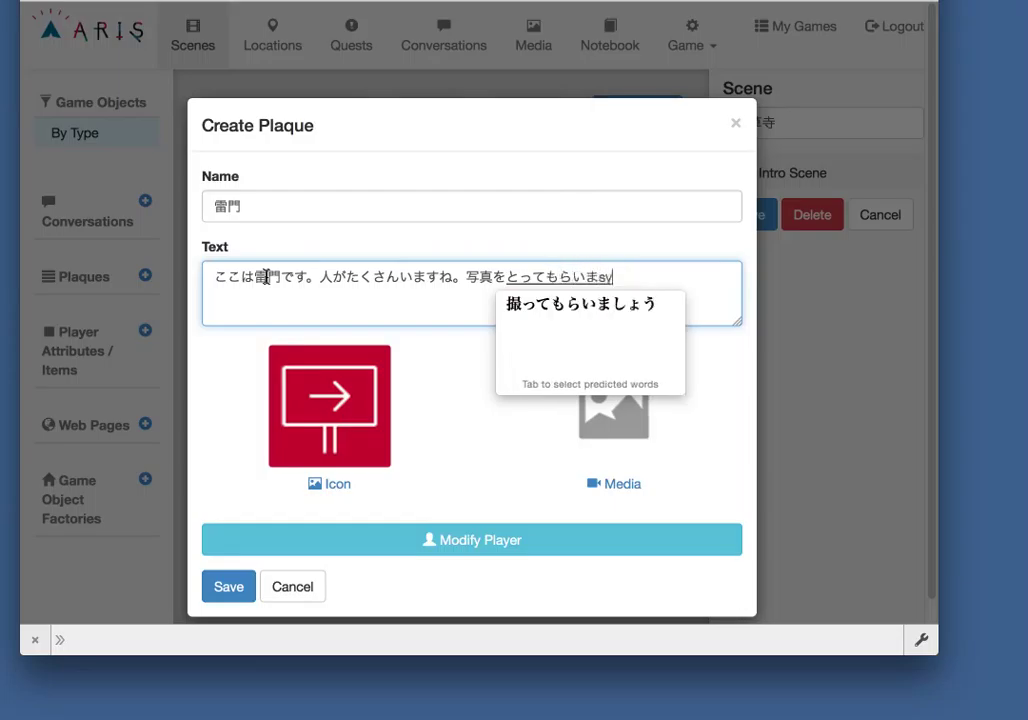
key("Tab")
type("。")
key("Return")
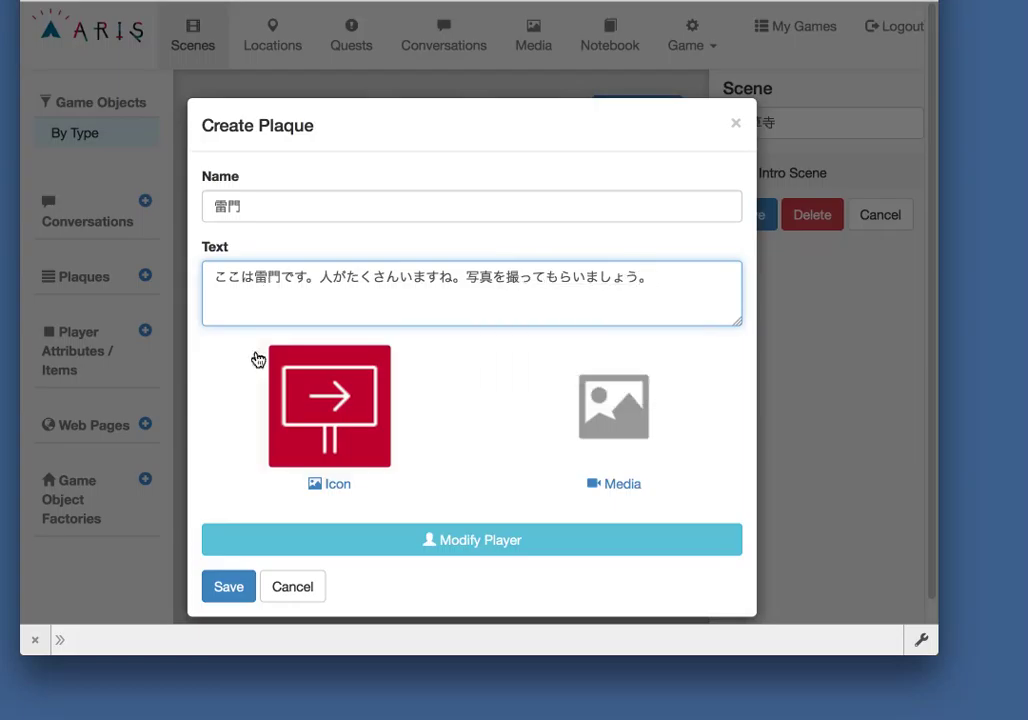
- Use the 雷門 image as both the icon and the media of the 雷門 plaque, and save the plaque
left_click(331, 438)
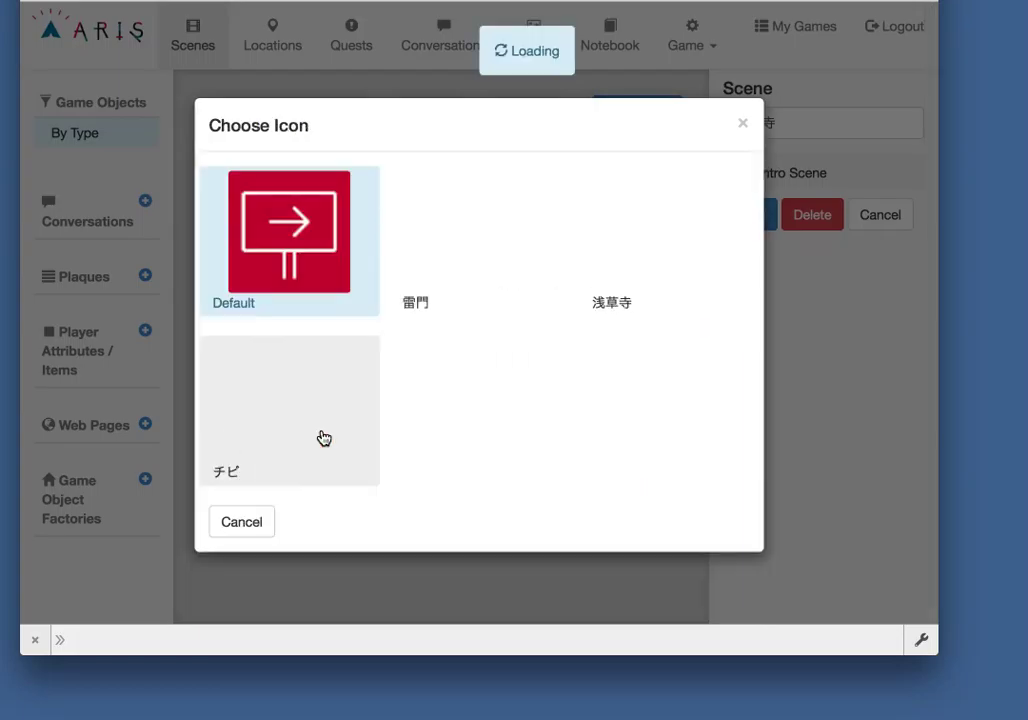
left_click(489, 256)
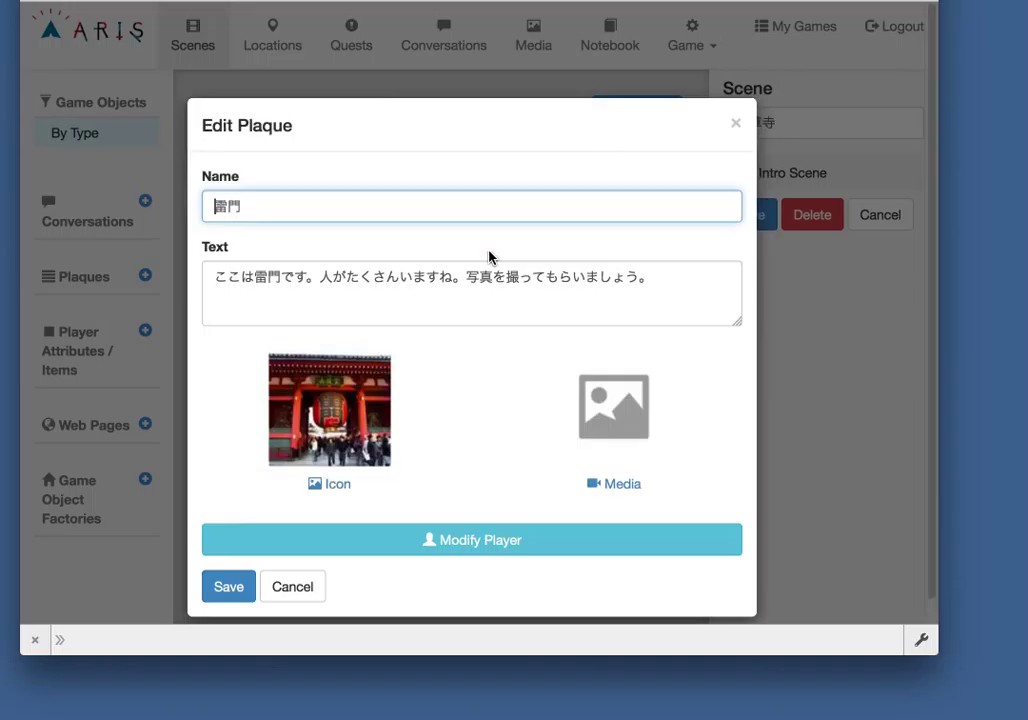
left_click(613, 415)
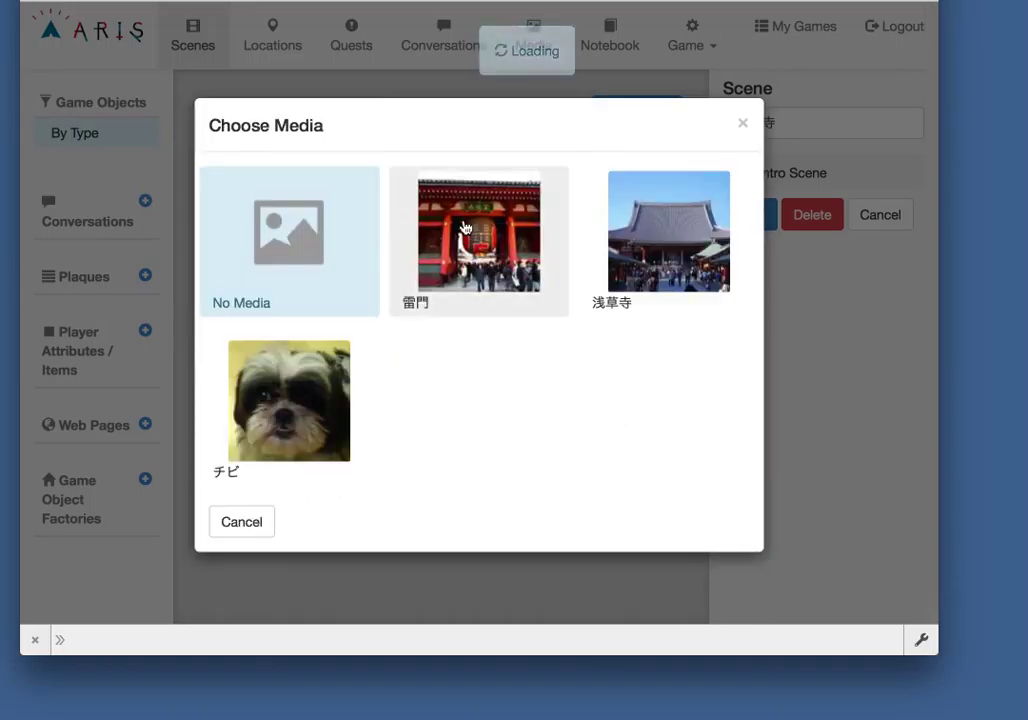
left_click(463, 220)
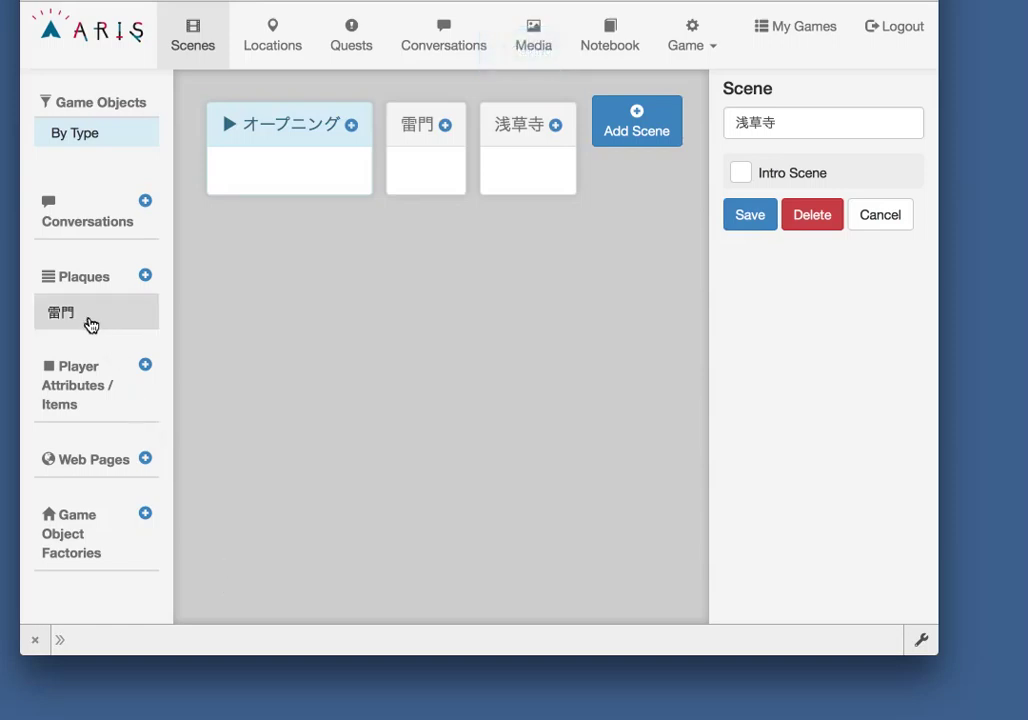
- Start another new plaque and name it 浅草寺
left_click(145, 276)
left_click(290, 211)
type("sensou")
key("Tab")
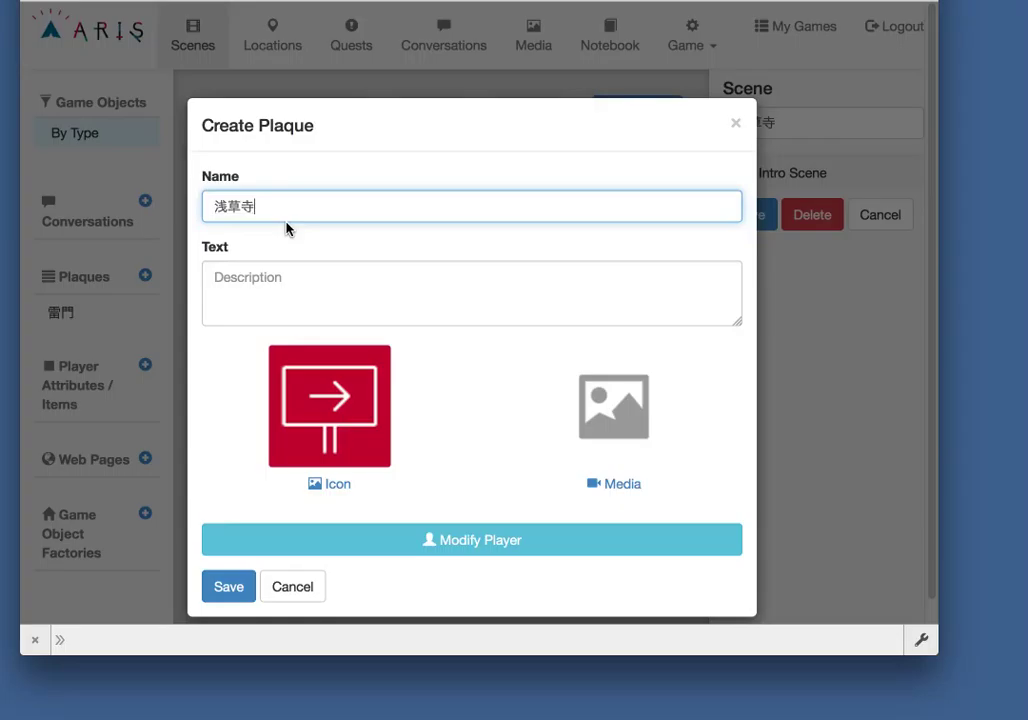
- Begin the 浅草寺 plaque's text with ここは浅草寺です。大きな建物ですね。
left_click(295, 304)
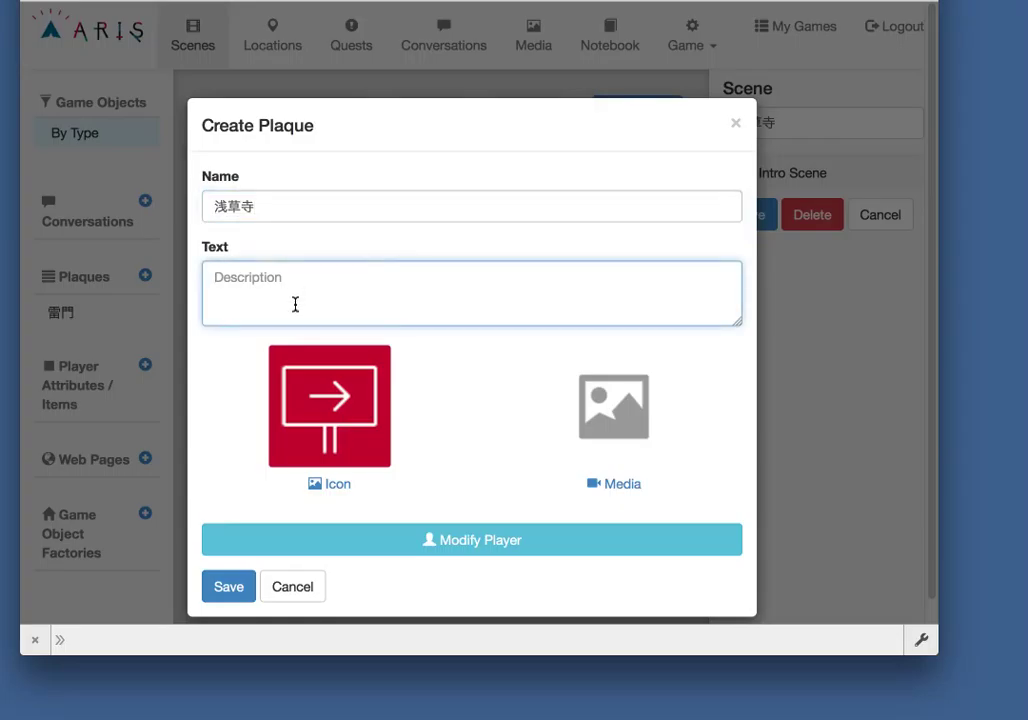
type("koko")
key("Tab")
type("sensou")
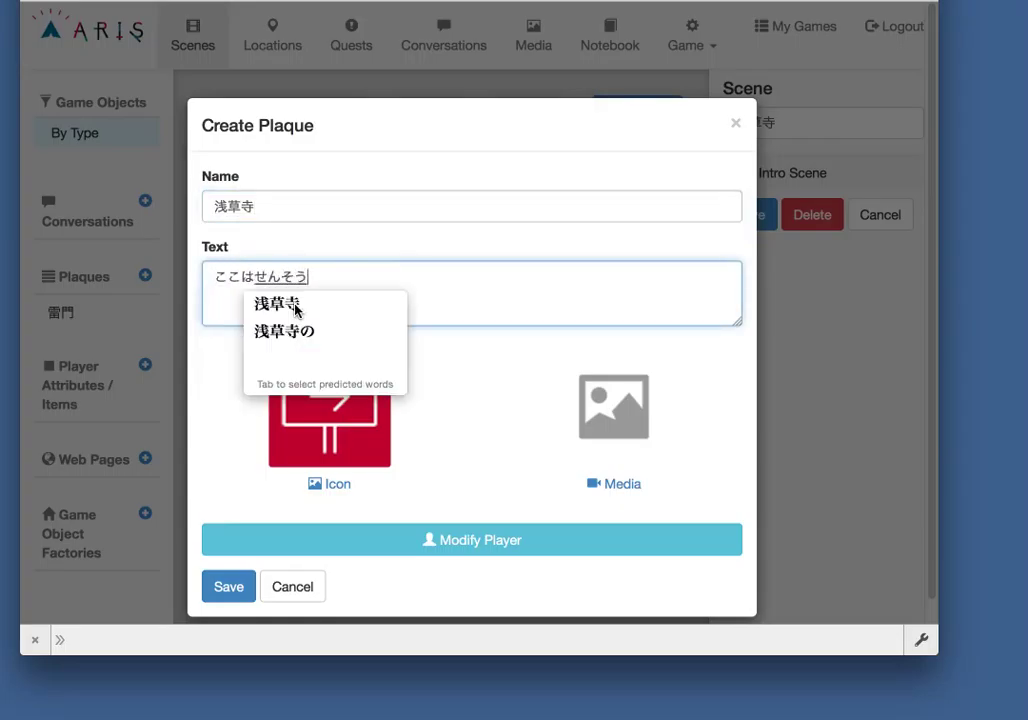
type("jidesu")
key("space")
type(".")
key("Return")
type("ooki")
key("Tab")
type("tatemono")
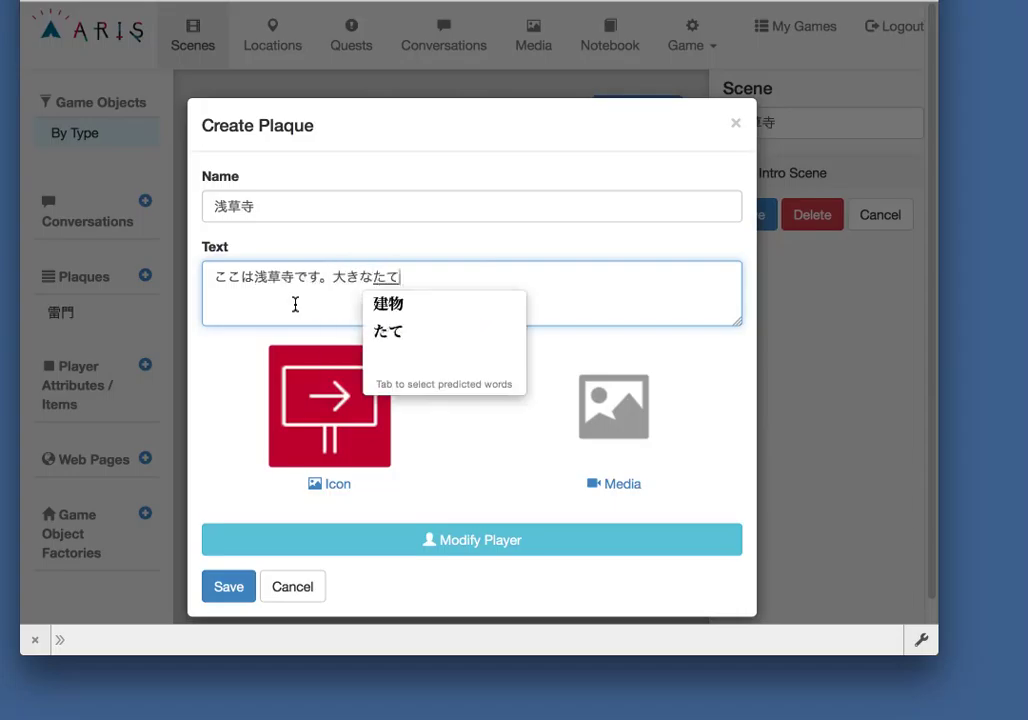
type("desune")
key("space")
type(".")
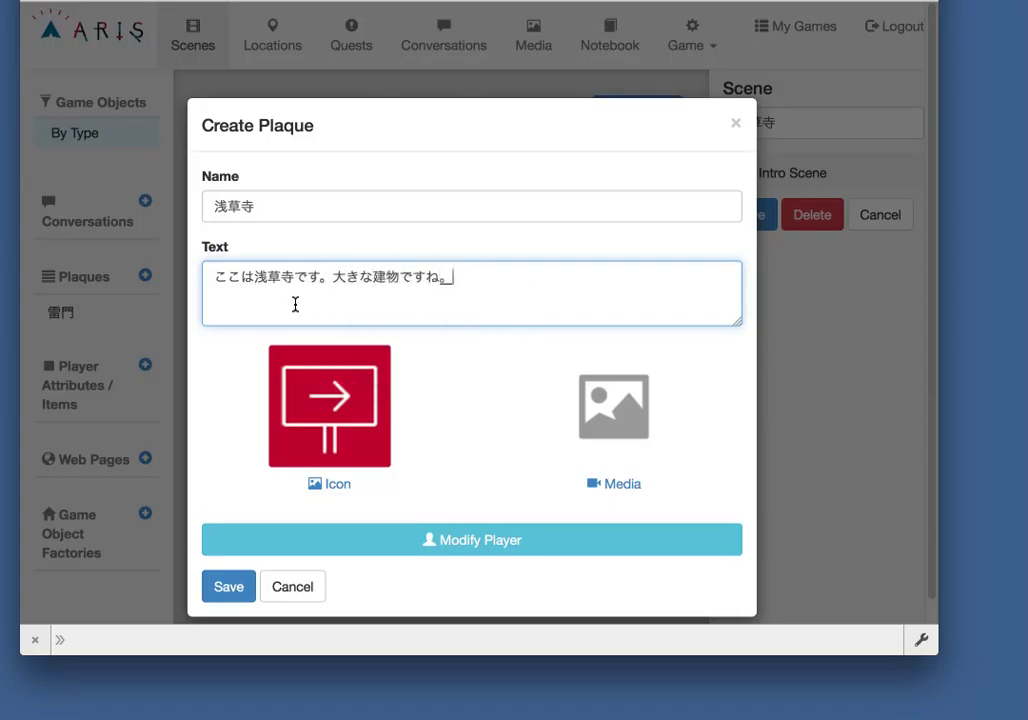
- Add the sentence お参りをしてください。 to the end of the 浅草寺 plaque's text
type("oma")
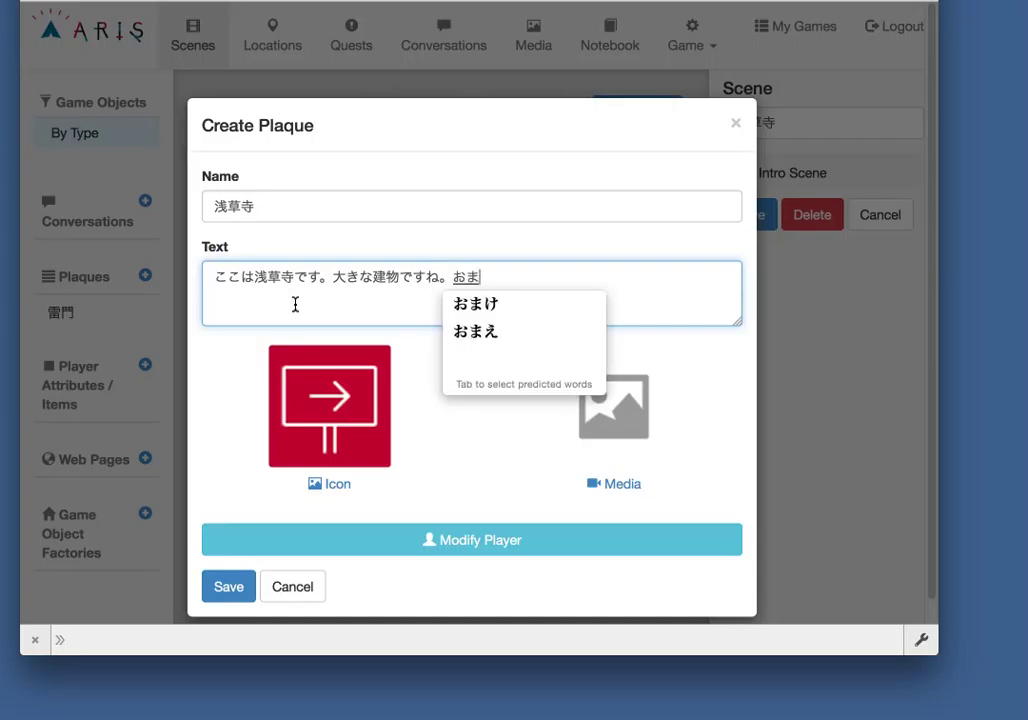
type("iriwo")
key("space")
type("shitekudasai")
key("space")
type(".")
key("Return")
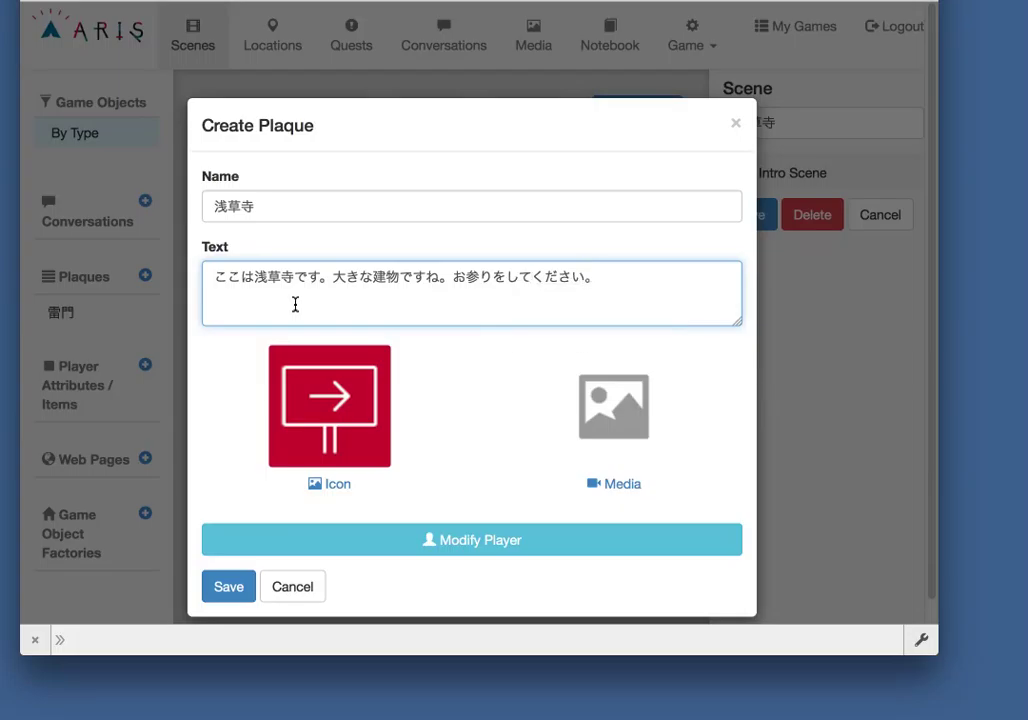
- Use the 浅草寺 image as both the icon and the media of the 浅草寺 plaque, and save the plaque
left_click(338, 396)
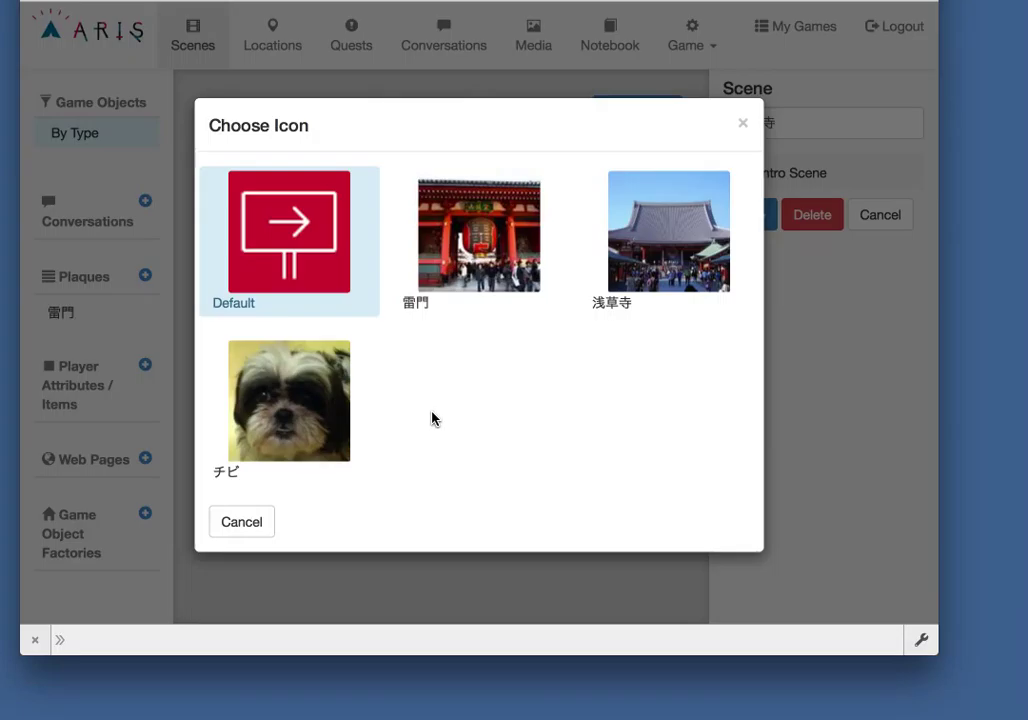
left_click(672, 238)
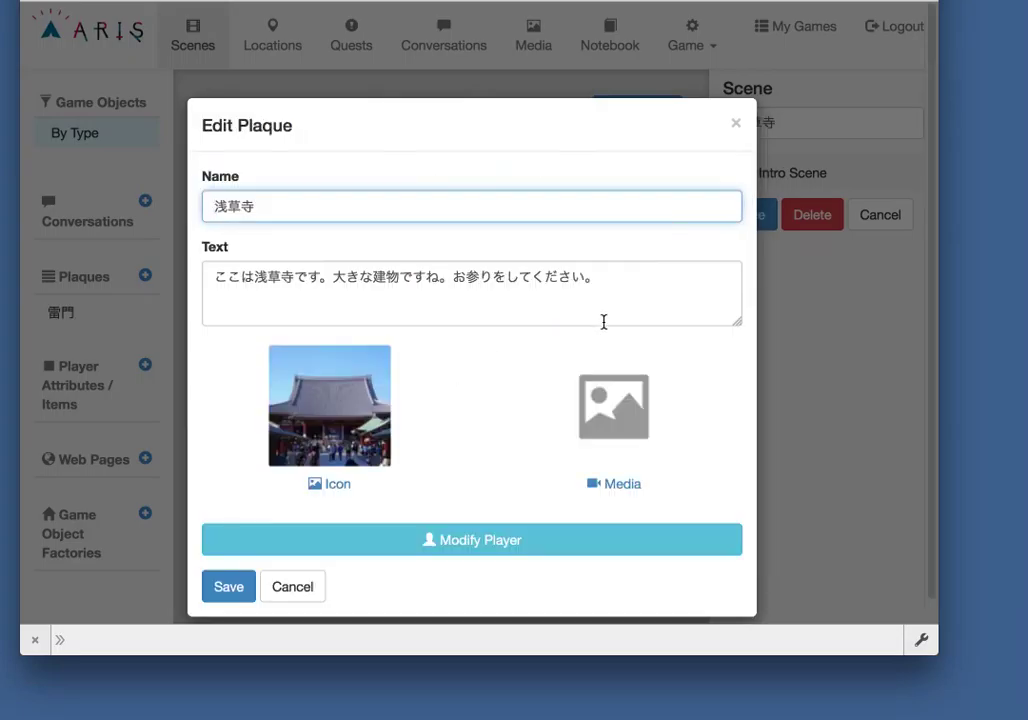
left_click(615, 418)
left_click(666, 222)
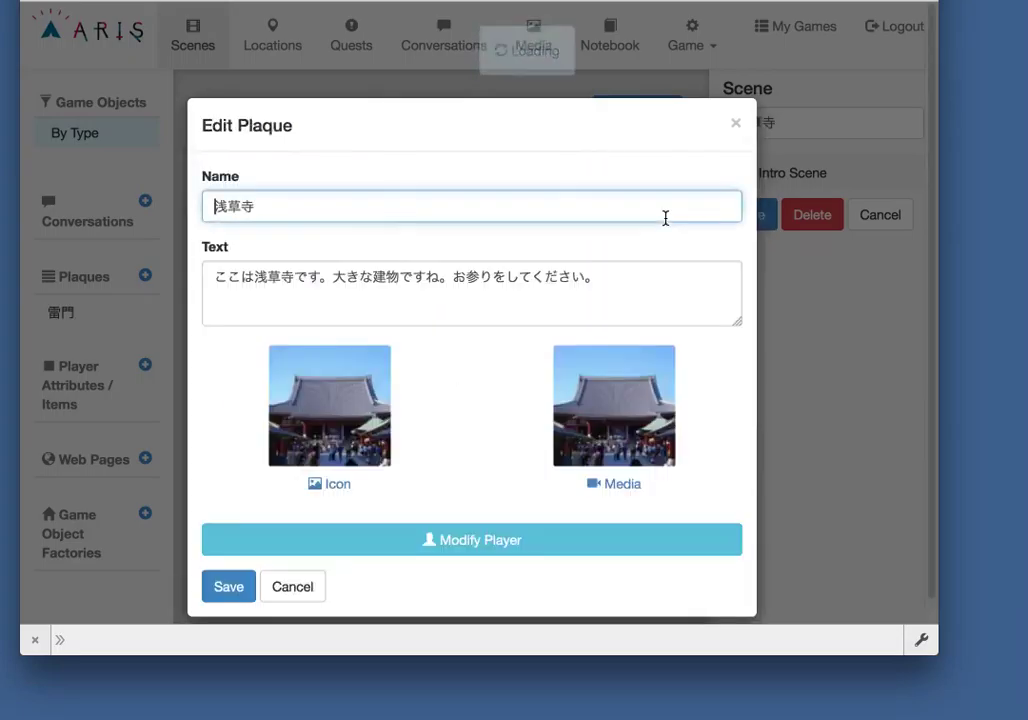
left_click(226, 587)
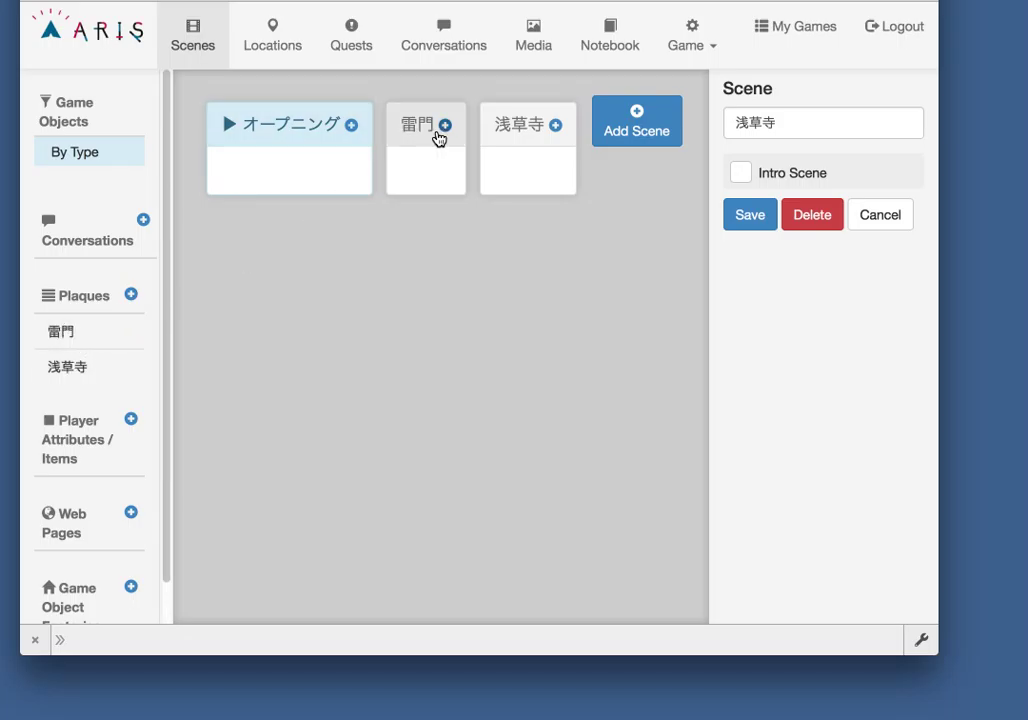
- Add a View Plaque trigger for the 雷門 plaque to the 雷門 scene
left_click(446, 127)
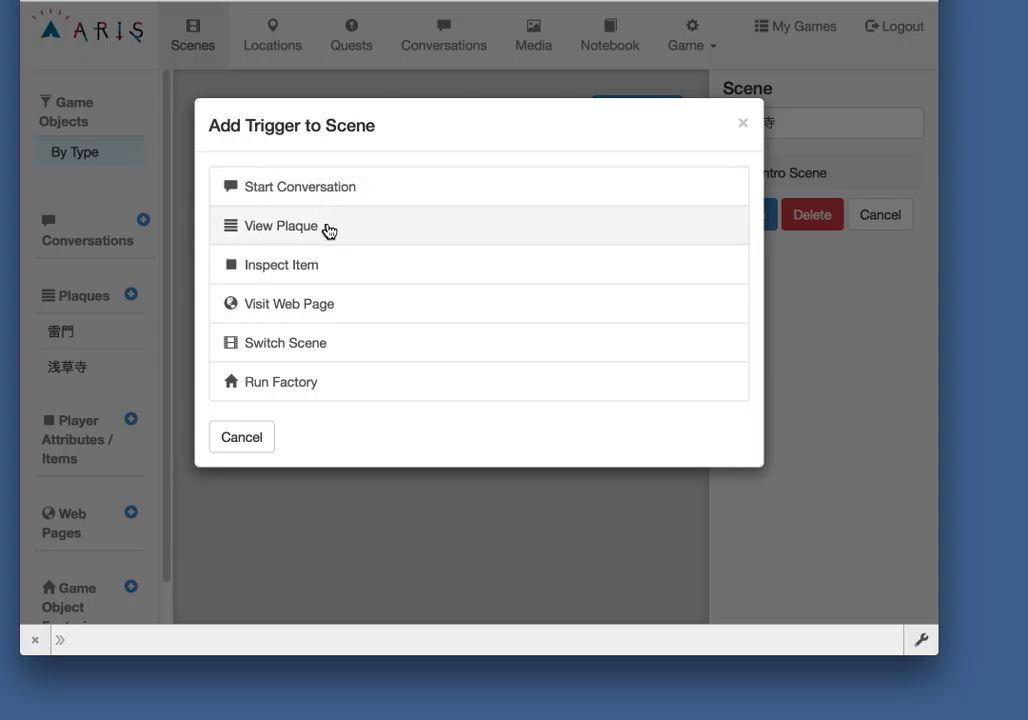
left_click(328, 229)
left_click(237, 185)
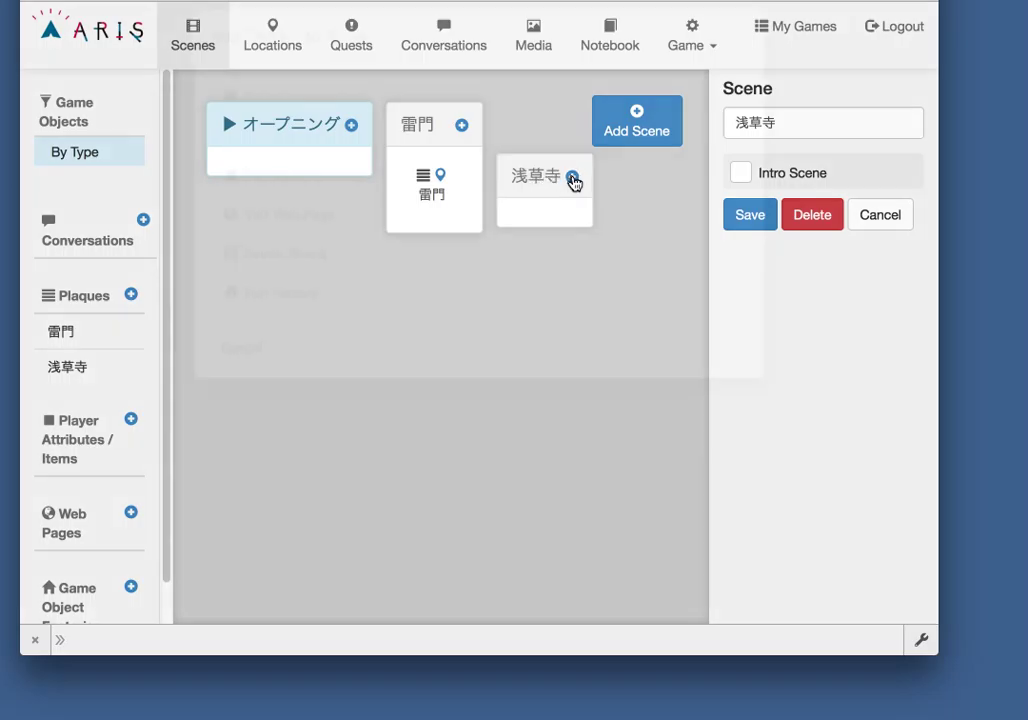
- Add a View Plaque trigger for the 浅草寺 plaque to the 浅草寺 scene
left_click(574, 178)
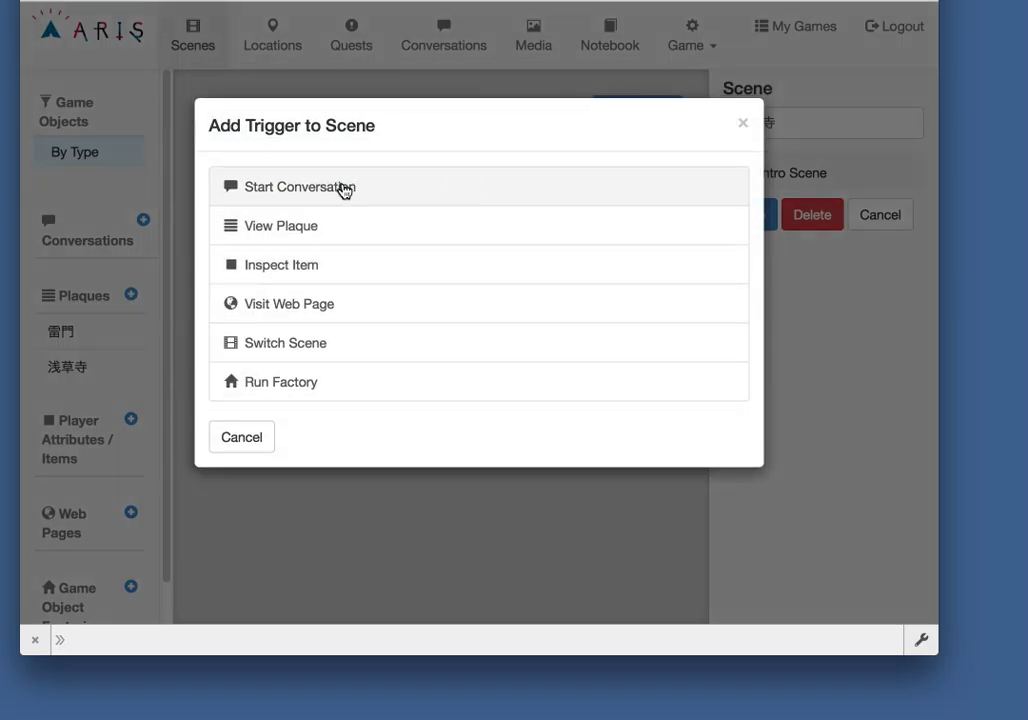
left_click(337, 225)
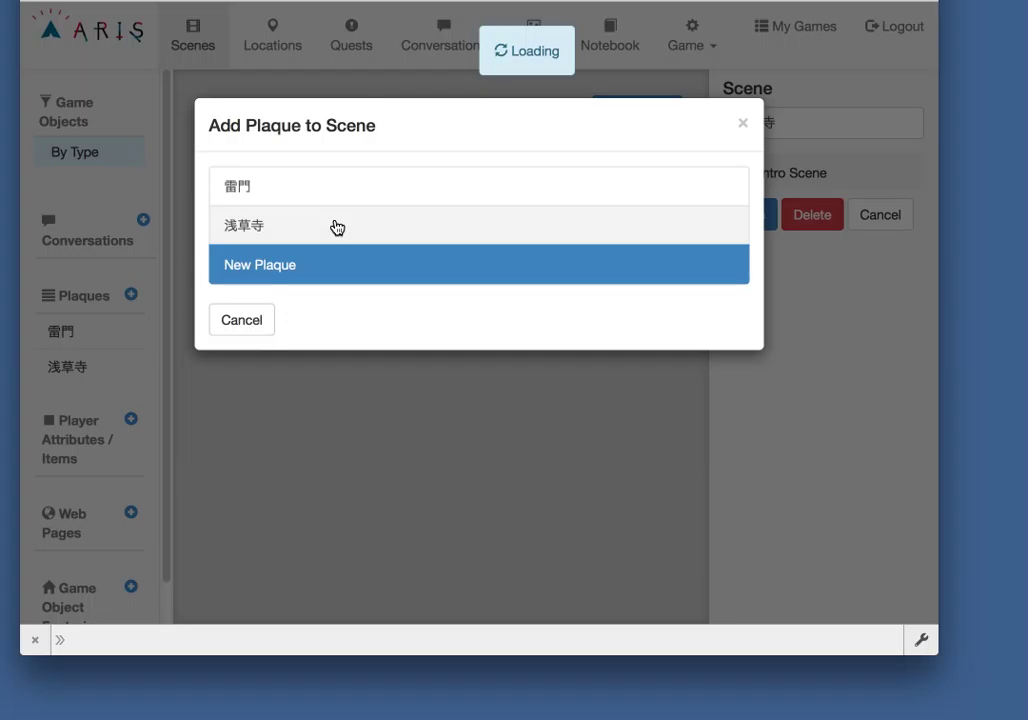
left_click(292, 247)
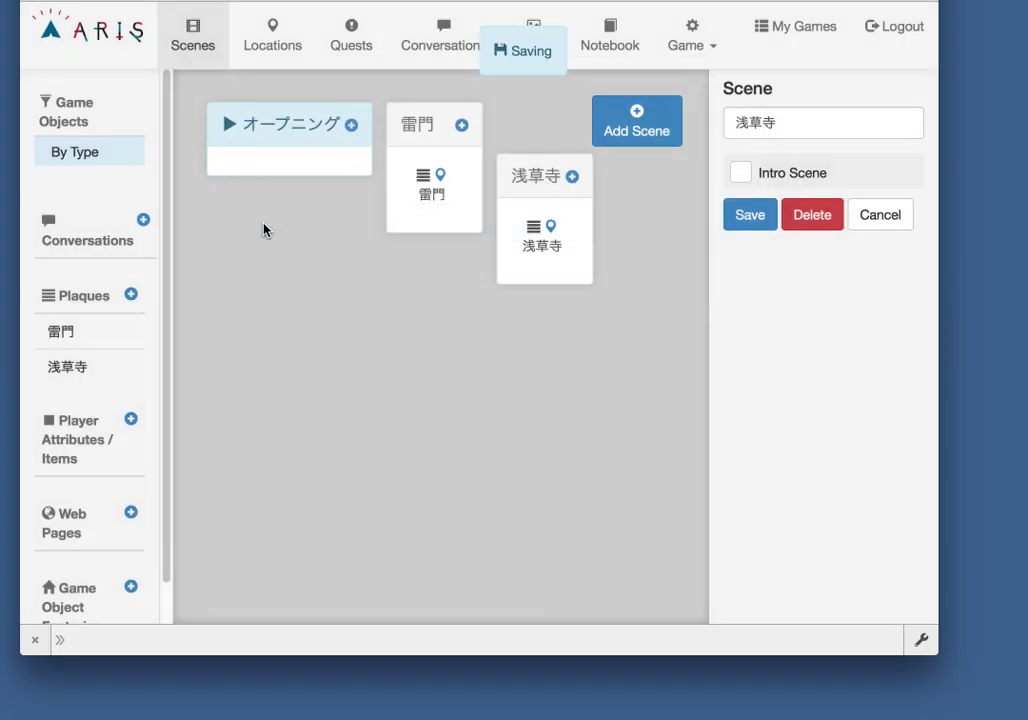